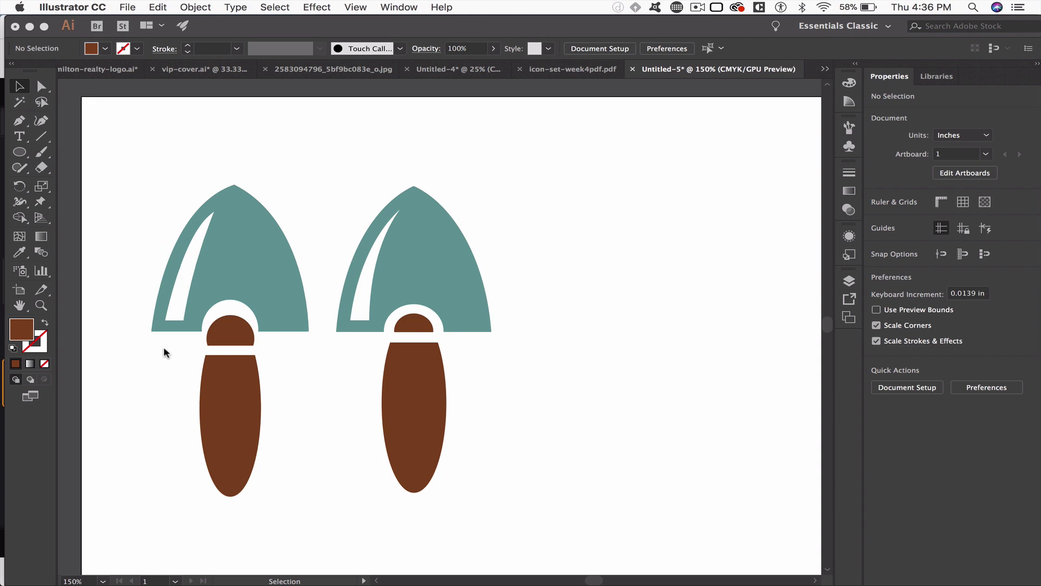
{"action": "left_click", "coordinate": [181, 302]}
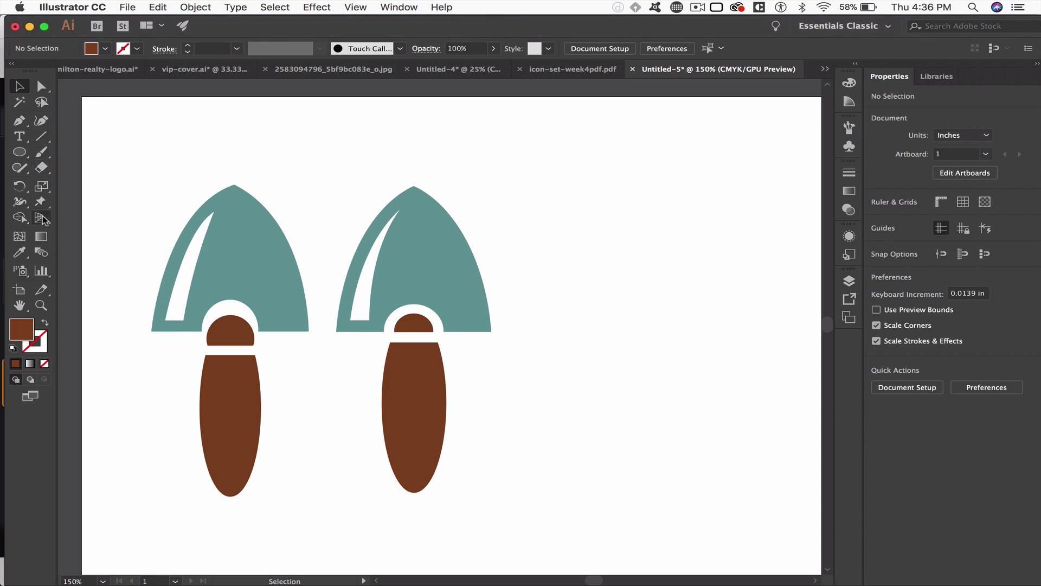
{"action": "left_click", "coordinate": [41, 152]}
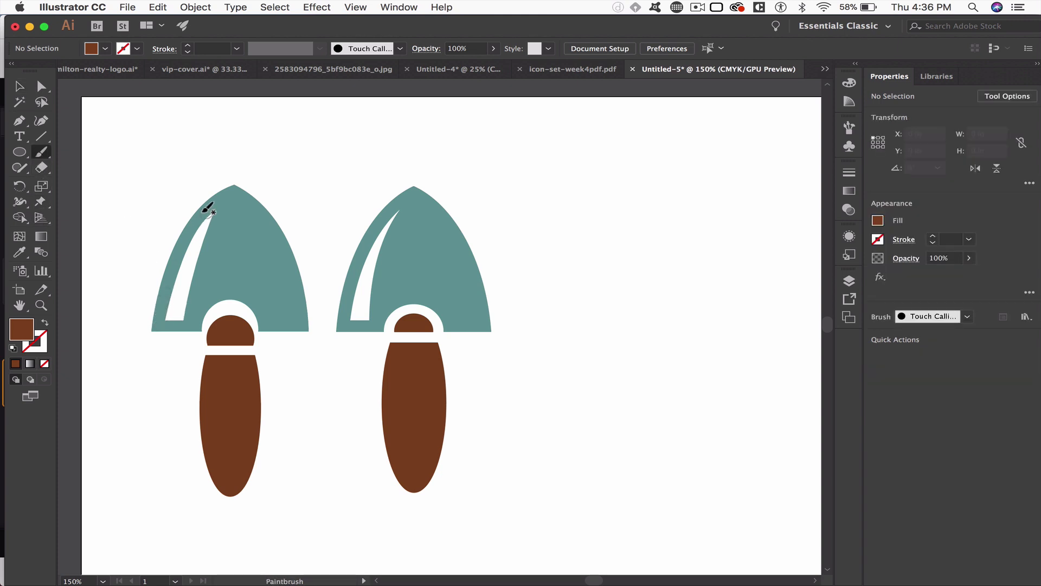
{"action": "mouse_move", "coordinate": [213, 206]}
{"action": "left_mouse_down"}
{"action": "mouse_move", "coordinate": [186, 237]}
{"action": "mouse_move", "coordinate": [161, 324]}
{"action": "left_mouse_up"}
{"action": "key", "text": "super+z"}
{"action": "mouse_move", "coordinate": [217, 215]}
{"action": "left_mouse_down"}
{"action": "mouse_move", "coordinate": [195, 273]}
{"action": "mouse_move", "coordinate": [195, 326]}
{"action": "mouse_move", "coordinate": [231, 304]}
{"action": "left_mouse_up"}
{"action": "key", "text": "super+z"}
{"action": "key", "text": "super+z"}
{"action": "key", "text": "super+z"}
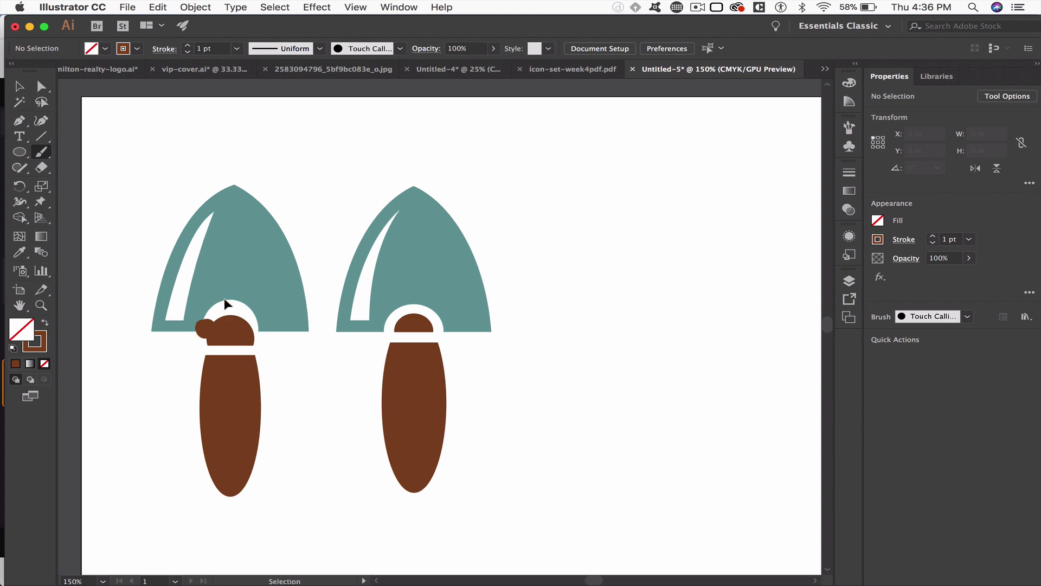
{"action": "mouse_move", "coordinate": [247, 347]}
{"action": "left_mouse_down"}
{"action": "mouse_move", "coordinate": [218, 351]}
{"action": "mouse_move", "coordinate": [260, 350]}
{"action": "left_mouse_up"}
{"action": "mouse_move", "coordinate": [196, 336]}
{"action": "left_mouse_down"}
{"action": "mouse_move", "coordinate": [228, 301]}
{"action": "mouse_move", "coordinate": [263, 336]}
{"action": "left_mouse_up"}
{"action": "mouse_move", "coordinate": [160, 314]}
{"action": "left_mouse_down"}
{"action": "mouse_move", "coordinate": [157, 285]}
{"action": "mouse_move", "coordinate": [203, 206]}
{"action": "left_mouse_up"}
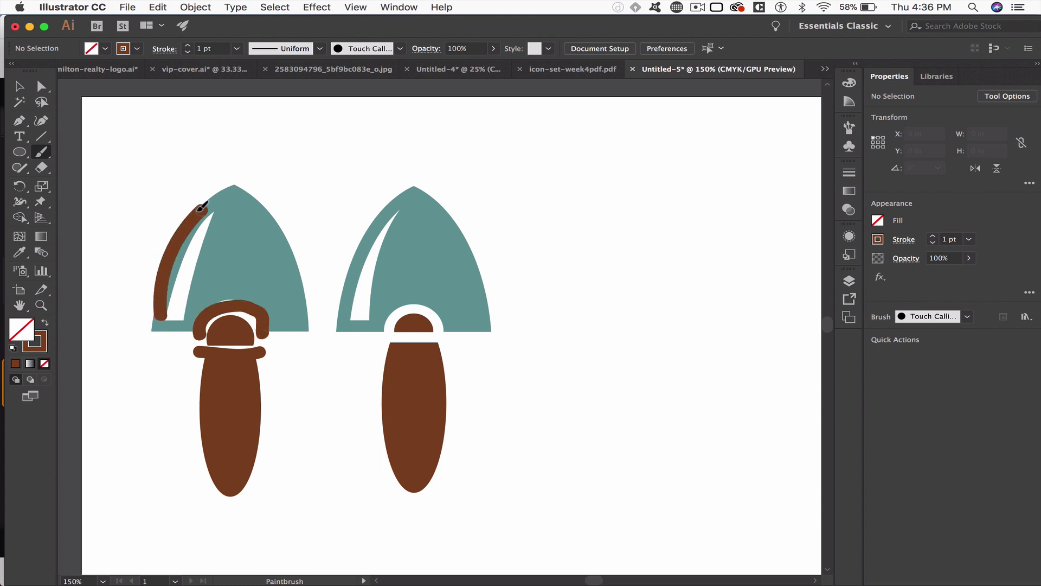
{"action": "key", "text": "super+z"}
{"action": "key", "text": "super+z"}
{"action": "key", "text": "super+z"}
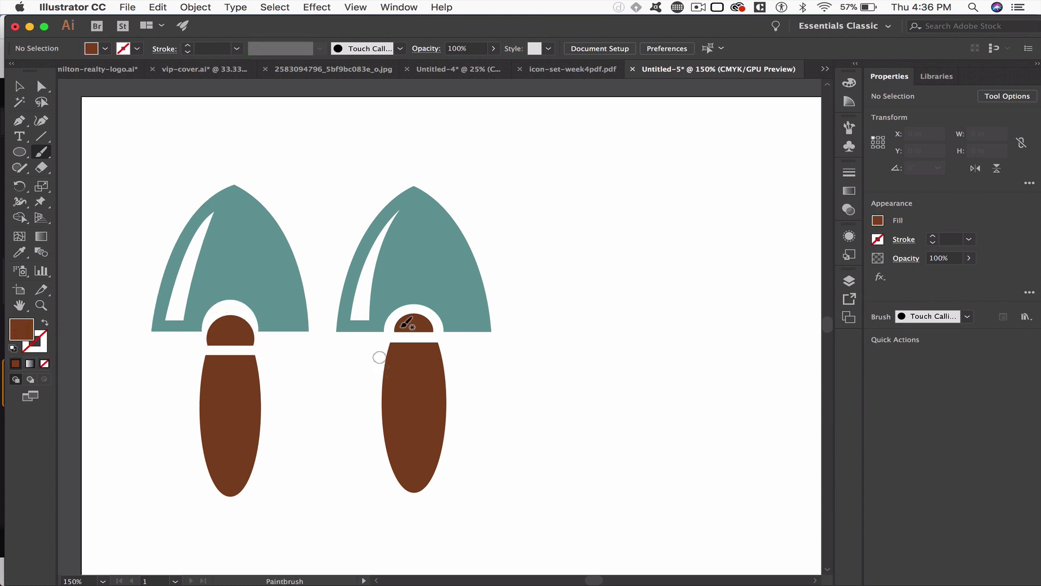
{"action": "mouse_move", "coordinate": [386, 333]}
{"action": "left_mouse_down"}
{"action": "mouse_move", "coordinate": [434, 335]}
{"action": "mouse_move", "coordinate": [438, 326]}
{"action": "mouse_move", "coordinate": [407, 309]}
{"action": "mouse_move", "coordinate": [387, 326]}
{"action": "mouse_move", "coordinate": [340, 324]}
{"action": "mouse_move", "coordinate": [340, 294]}
{"action": "mouse_move", "coordinate": [394, 201]}
{"action": "left_mouse_up"}
{"action": "key", "text": "super+z"}
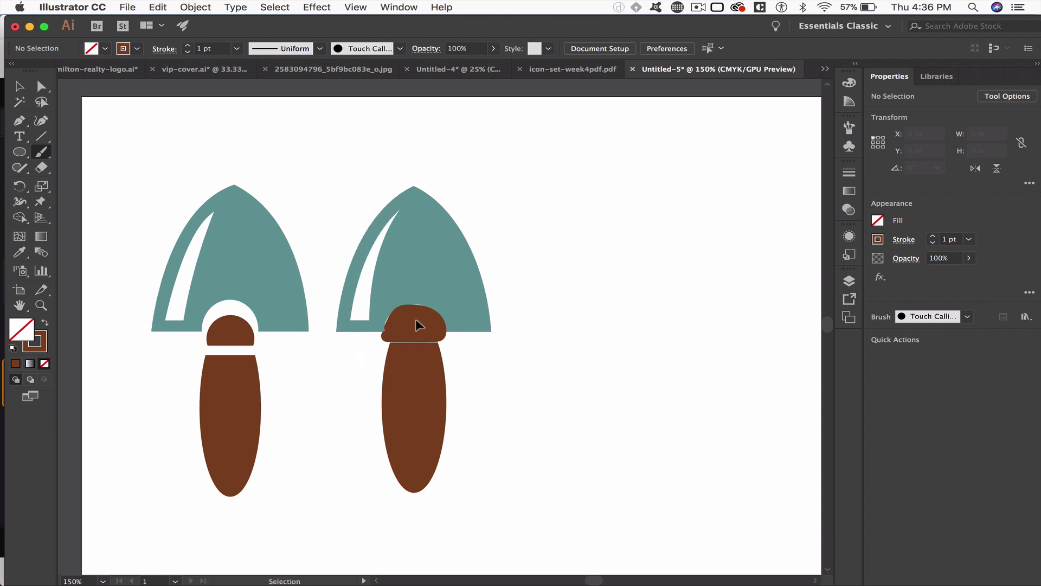
{"action": "key", "text": "super+z"}
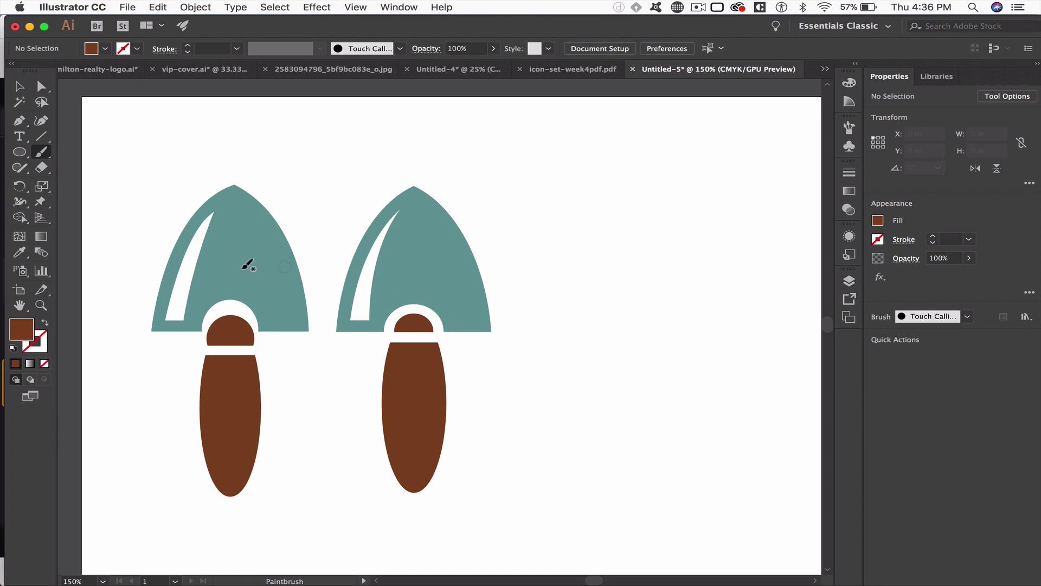
Draw an ellipse about 2.94 in wide and 5.05 in high over the middle trowel and add an overlapping duplicate to its left.
{"action": "left_click", "coordinate": [18, 153]}
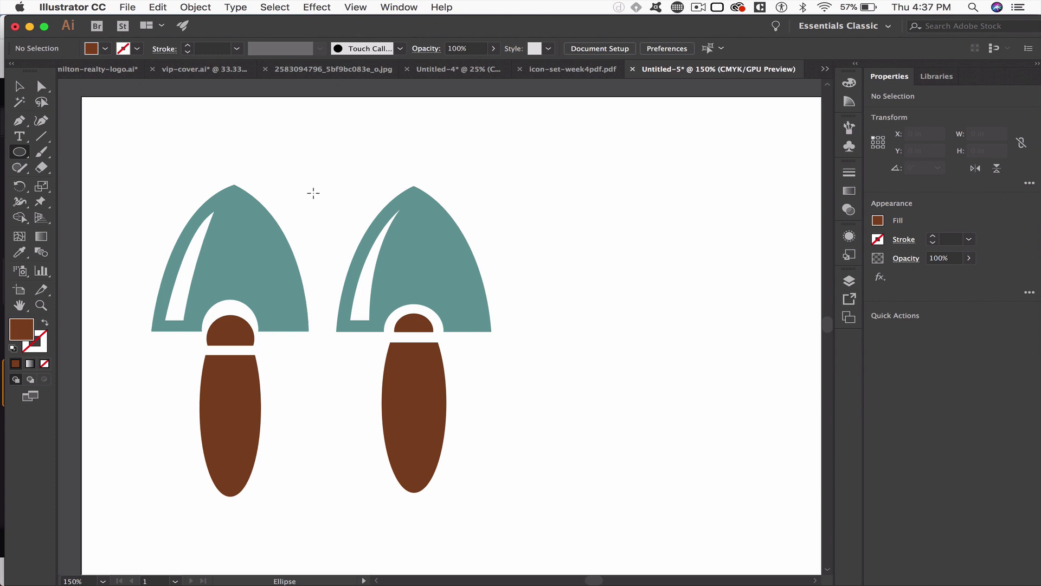
{"action": "left_click_drag", "start_coordinate": [304, 188], "coordinate": [562, 529]}
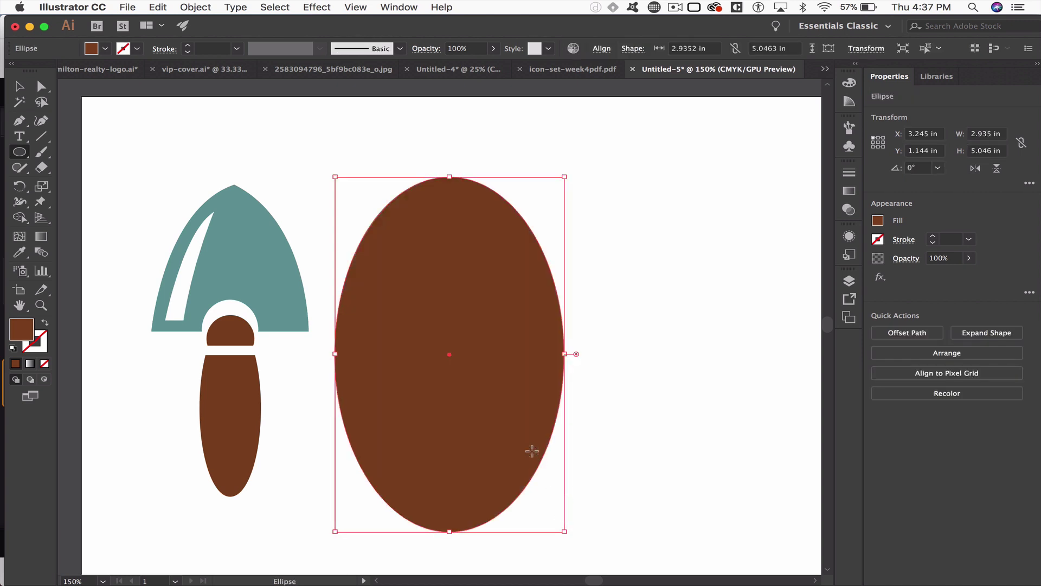
{"action": "key", "text": "v"}
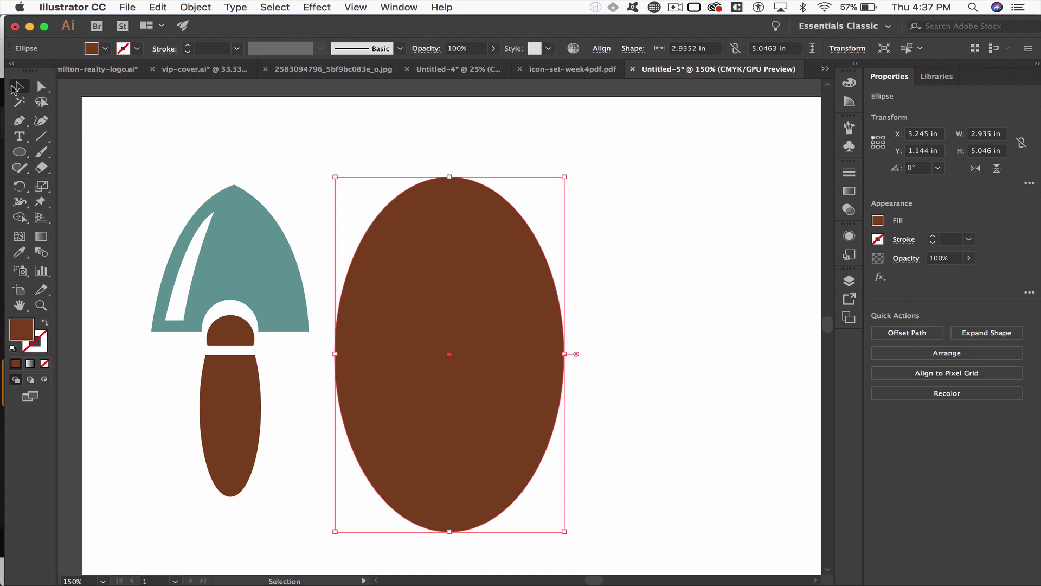
{"action": "left_click_drag", "start_coordinate": [512, 388], "coordinate": [441, 390]}
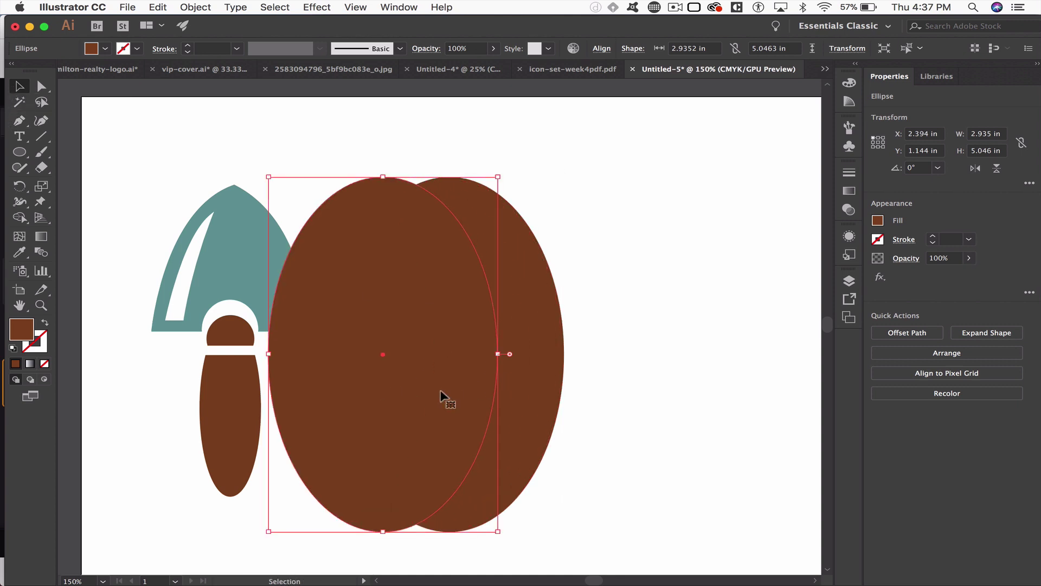
Swap fill and stroke on both ellipses to leave outlines, and align the duplicate's edge with the right side of the trowel blade.
{"action": "left_click", "coordinate": [507, 393], "text": "shift"}
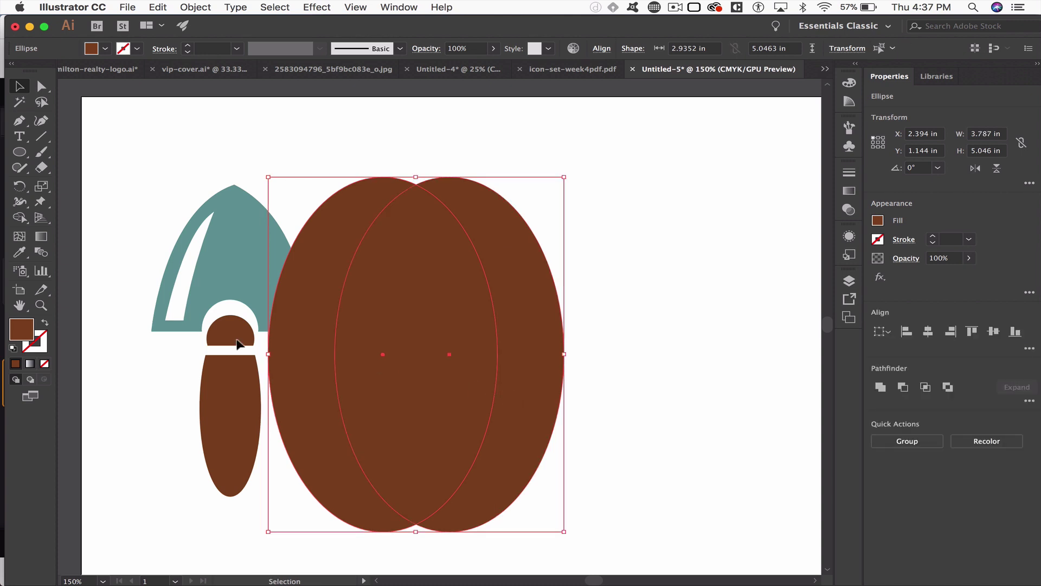
{"action": "left_click", "coordinate": [45, 324]}
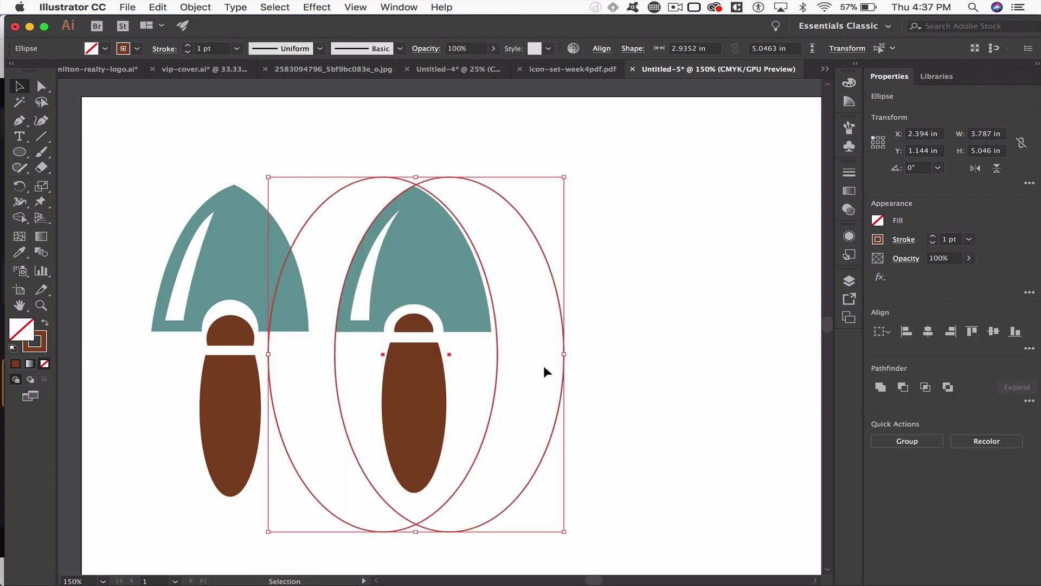
{"action": "left_click", "coordinate": [688, 370]}
{"action": "left_click", "coordinate": [491, 367]}
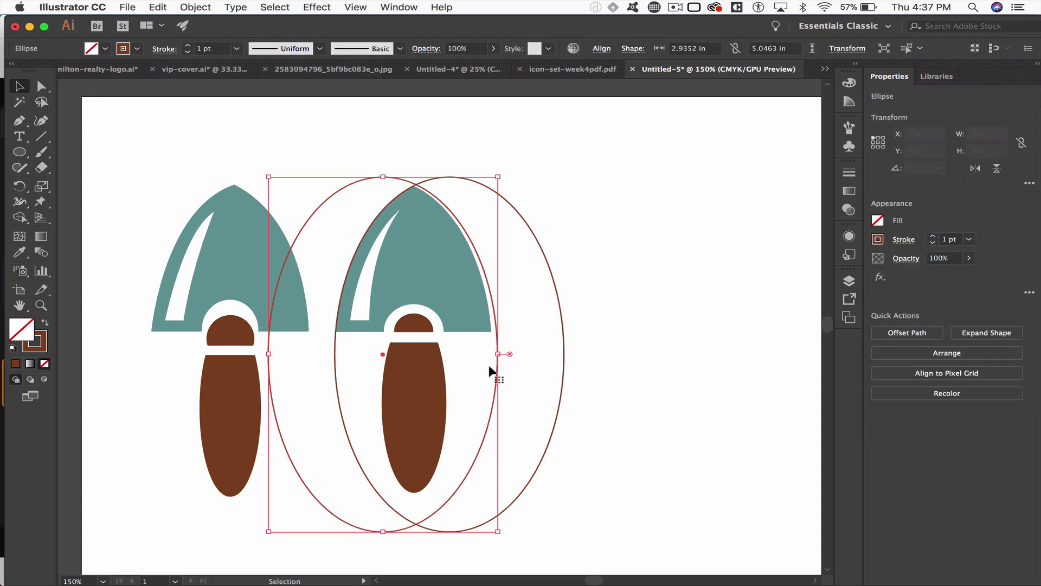
{"action": "left_click_drag", "start_coordinate": [489, 371], "coordinate": [485, 372]}
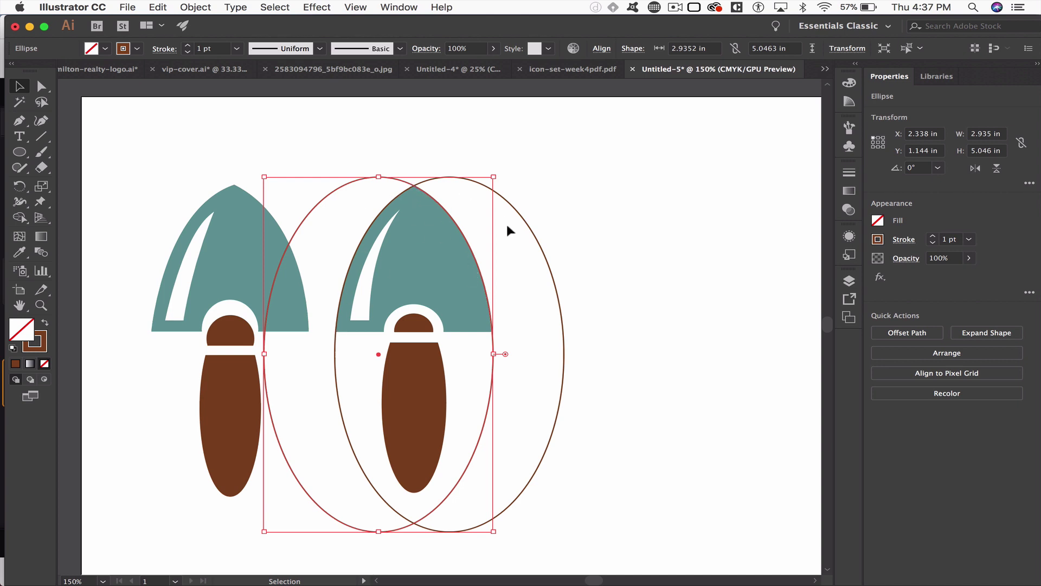
Draw a rectangle about 4.44 by 3.17 in across both ellipses, extending down from the blade's base line.
{"action": "left_click", "coordinate": [472, 190], "text": "shift"}
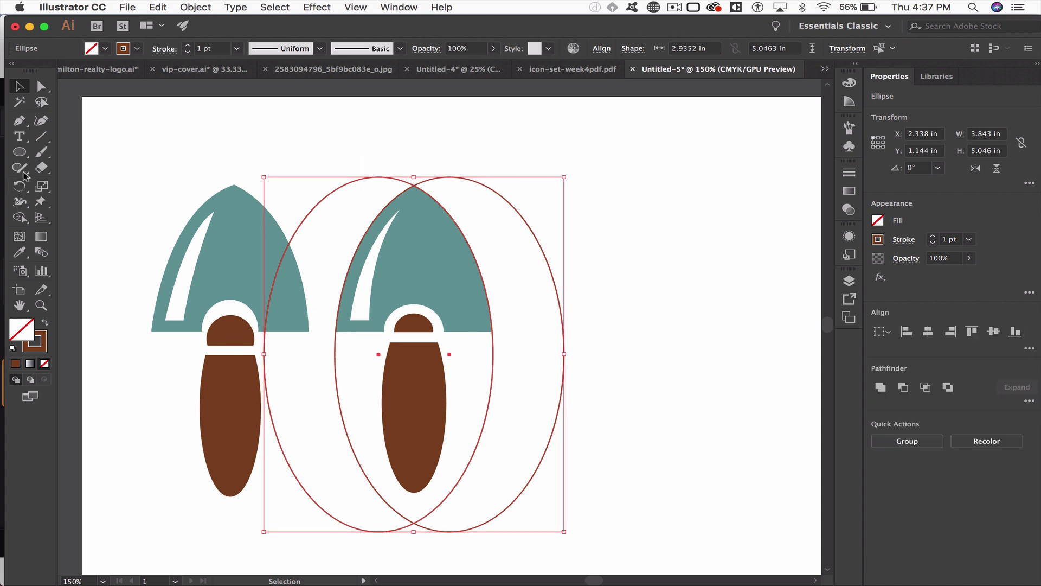
{"action": "left_click", "coordinate": [20, 152]}
{"action": "left_click", "coordinate": [64, 154]}
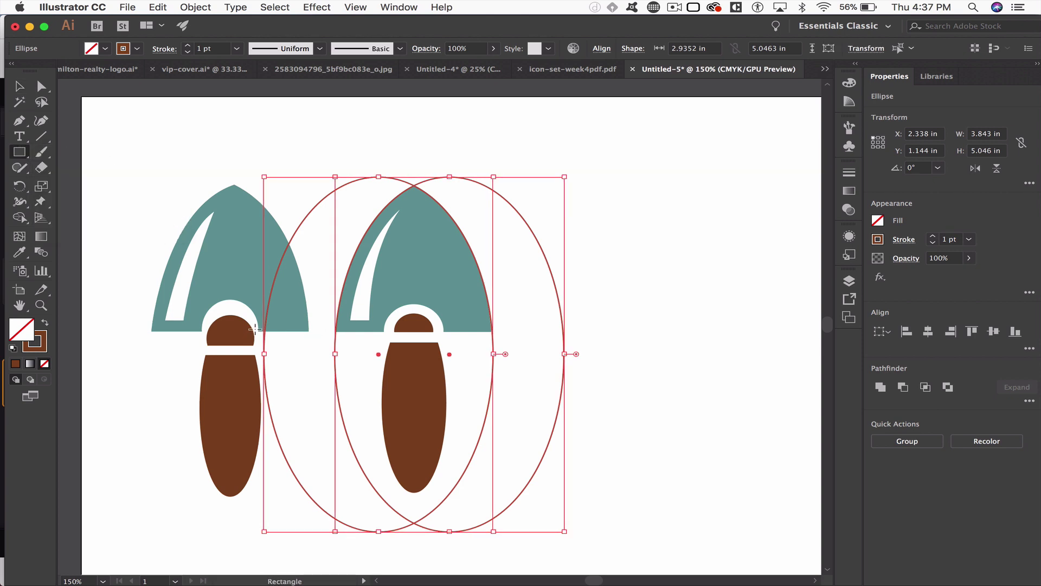
{"action": "left_click_drag", "start_coordinate": [257, 330], "coordinate": [604, 553]}
{"action": "key", "text": "v"}
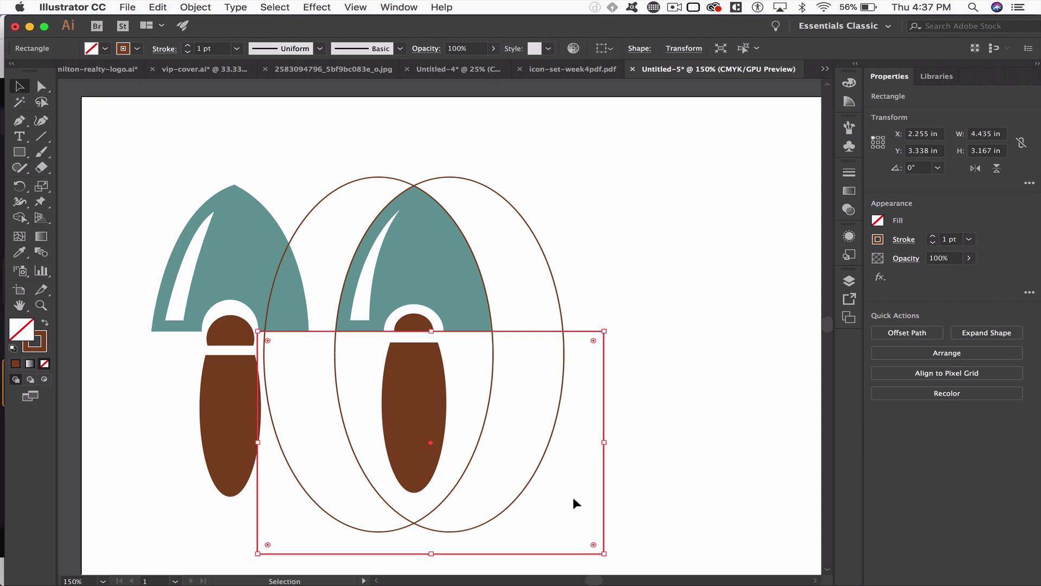
Trim the ellipses and rectangle with the Shape Builder tool, keeping only the pointed blade shape where the ellipses overlap above the base line.
{"action": "left_click_drag", "start_coordinate": [302, 159], "coordinate": [550, 455]}
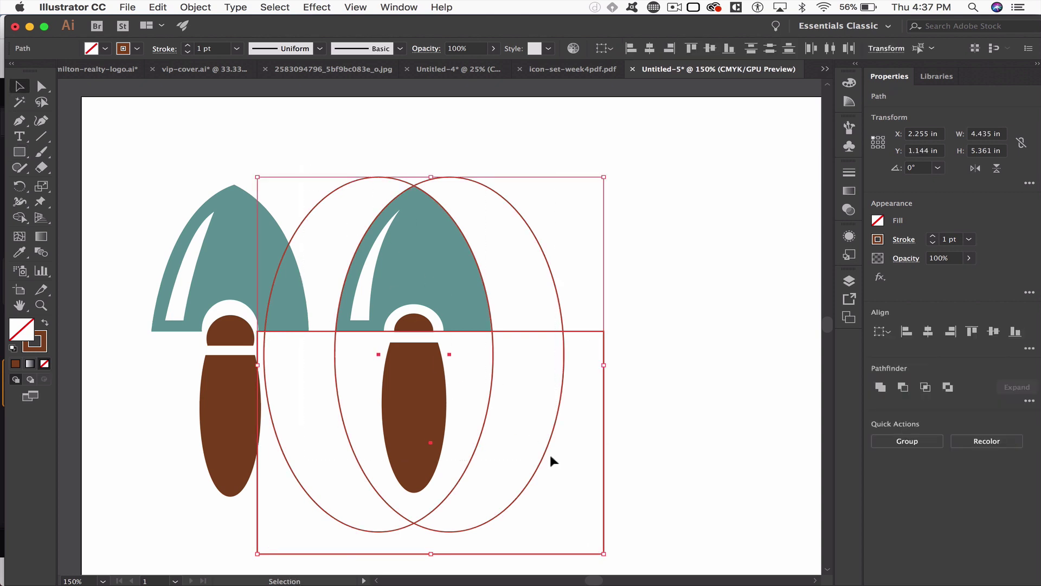
{"action": "key", "text": "shift+m"}
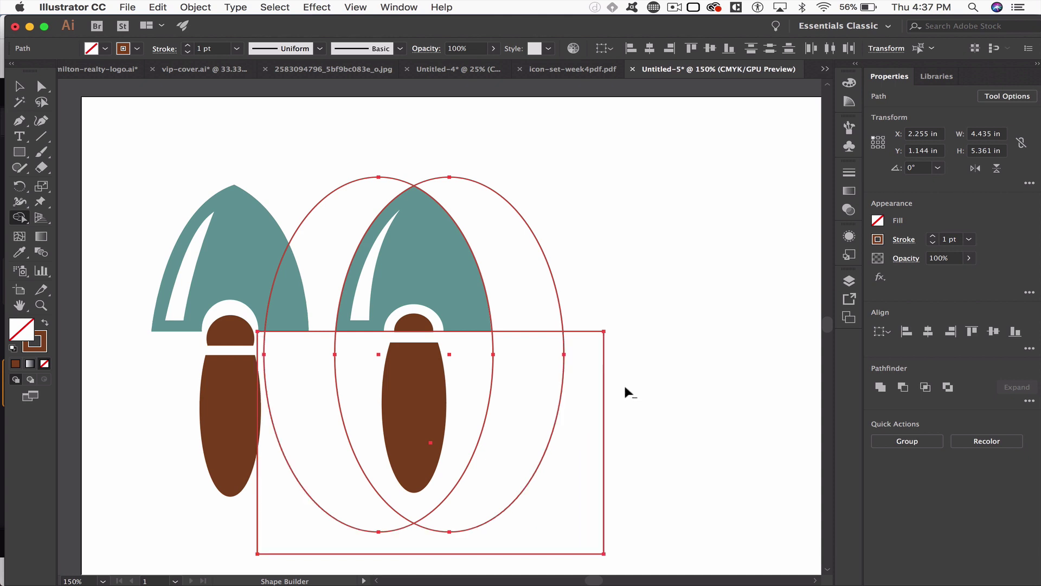
{"action": "mouse_move", "coordinate": [627, 390]}
{"action": "left_mouse_down"}
{"action": "mouse_move", "coordinate": [279, 401]}
{"action": "mouse_move", "coordinate": [222, 392]}
{"action": "left_mouse_up"}
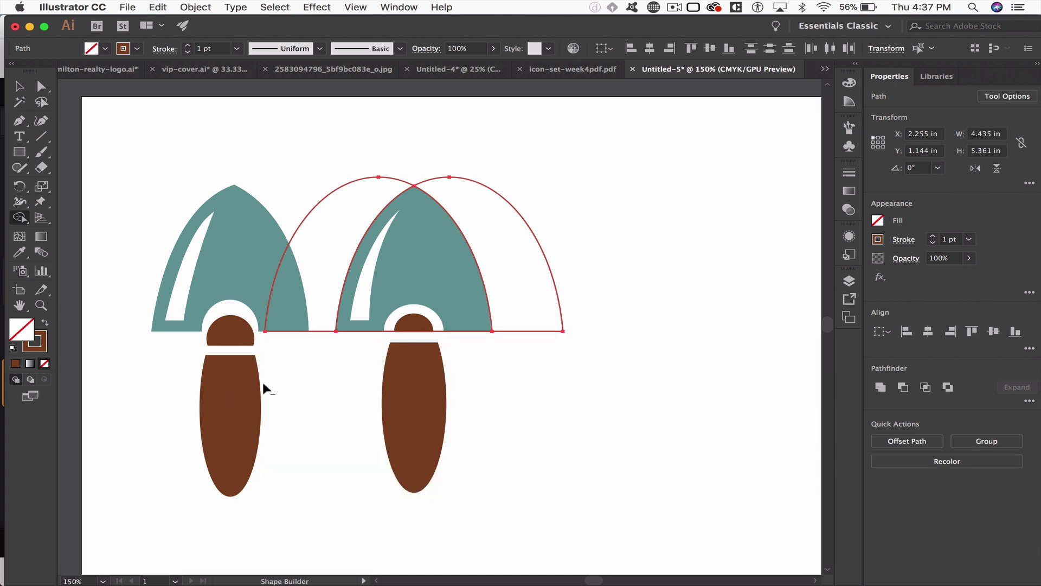
{"action": "left_click", "coordinate": [299, 254], "text": "alt"}
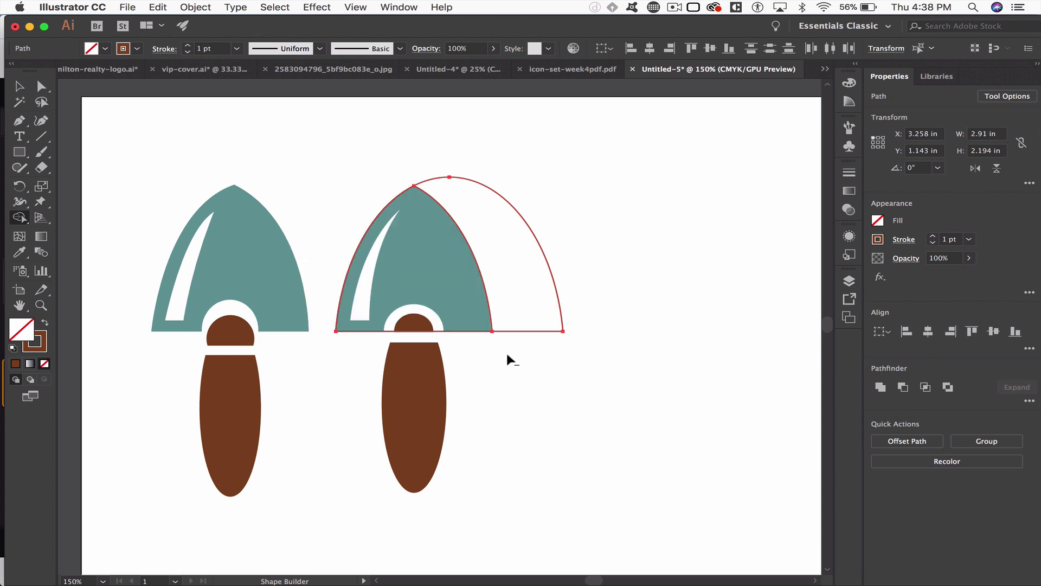
{"action": "left_click", "coordinate": [513, 287], "text": "alt"}
{"action": "key", "text": "v"}
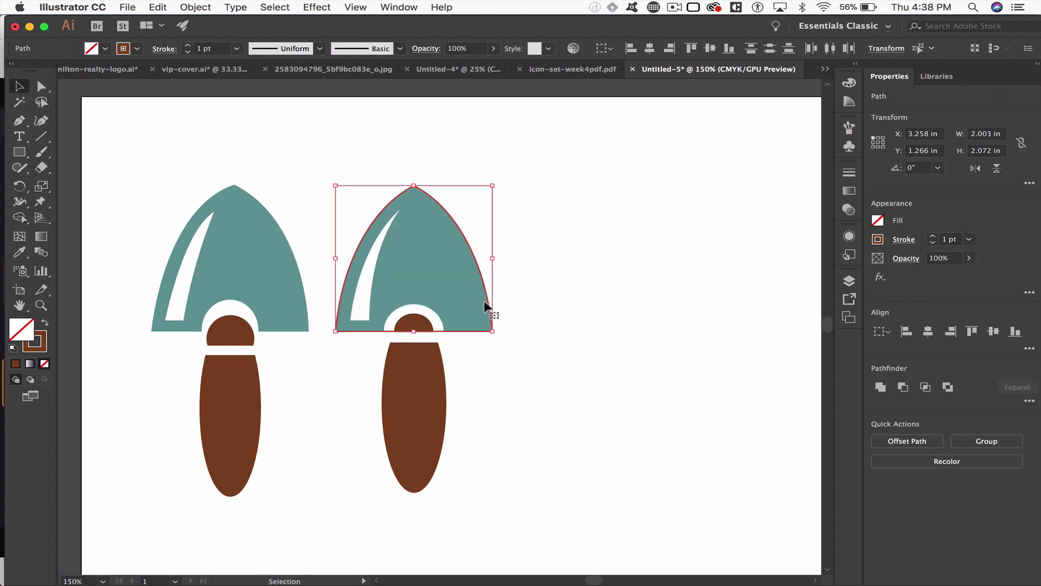
Apply the left trowel blade's teal appearance to the new blade shape and place it to the right of the middle trowel.
{"action": "key", "text": "i"}
{"action": "left_click", "coordinate": [238, 277]}
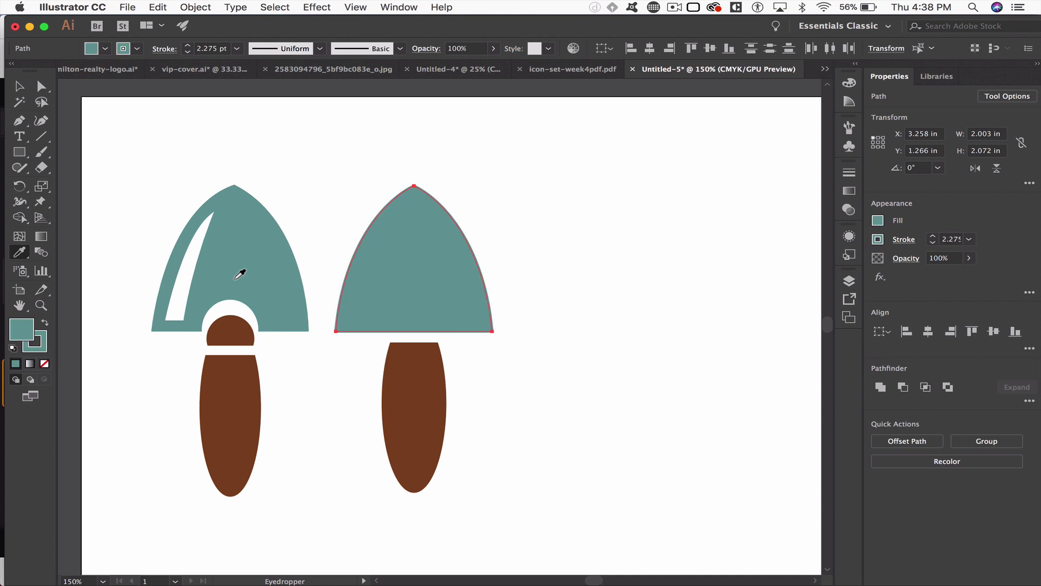
{"action": "key", "text": "v"}
{"action": "left_click_drag", "start_coordinate": [405, 281], "coordinate": [589, 291]}
{"action": "left_click", "coordinate": [600, 400]}
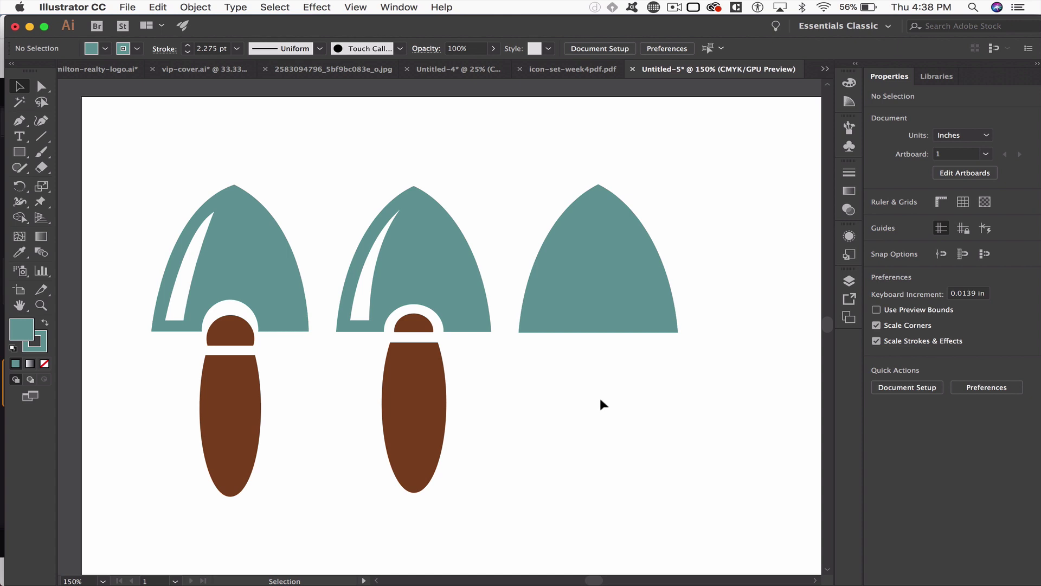
Set the new blade shape's stroke to none.
{"action": "left_click", "coordinate": [577, 297]}
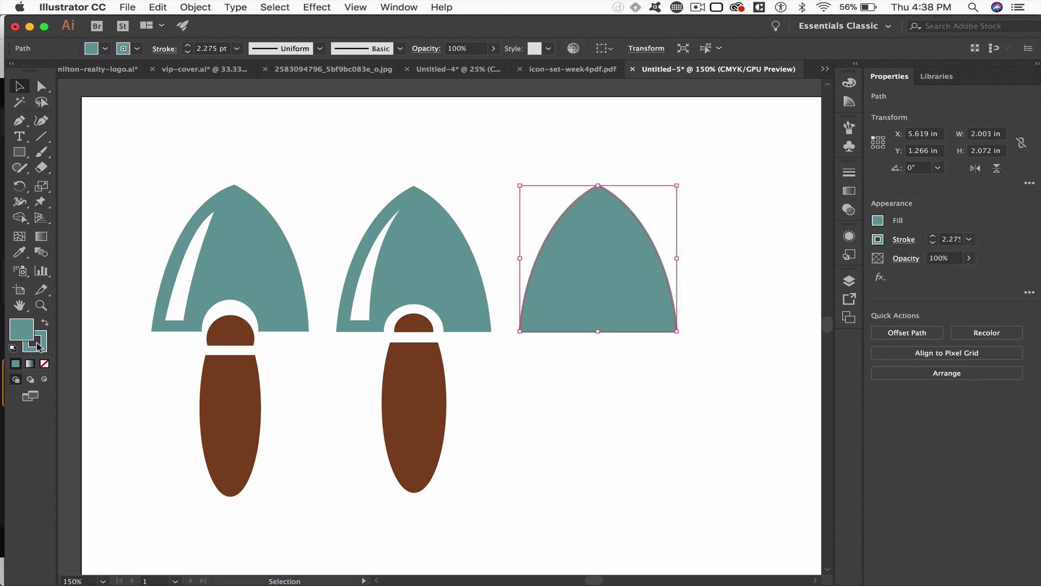
{"action": "left_click", "coordinate": [16, 325]}
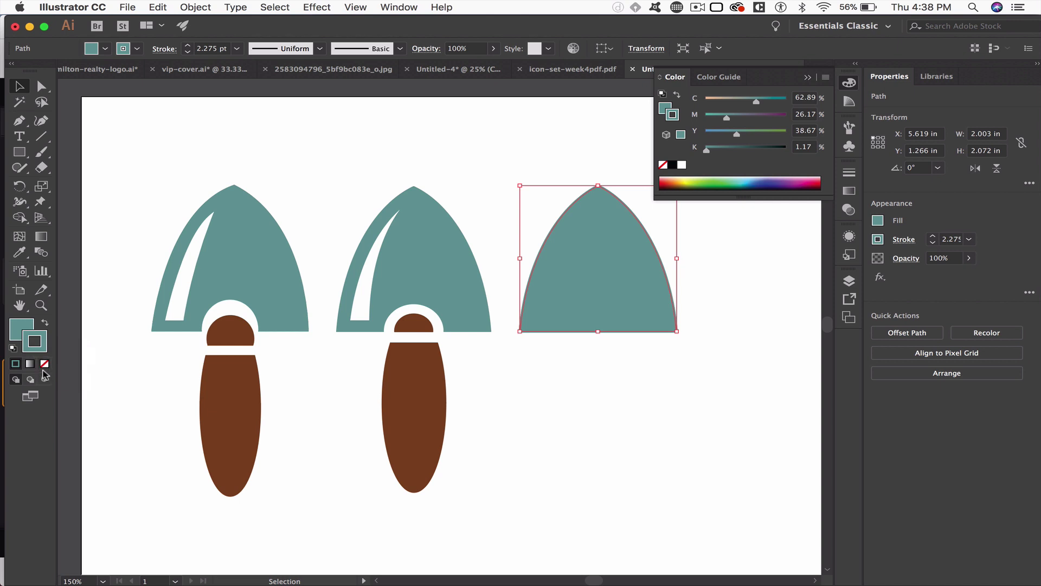
{"action": "left_click", "coordinate": [45, 364]}
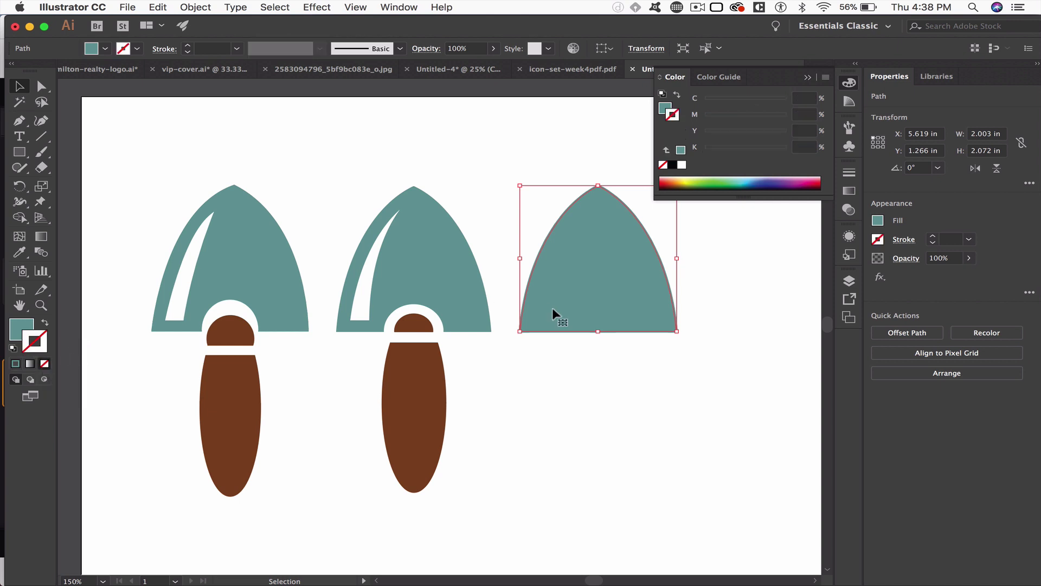
{"action": "left_click", "coordinate": [556, 366]}
{"action": "left_click", "coordinate": [808, 77]}
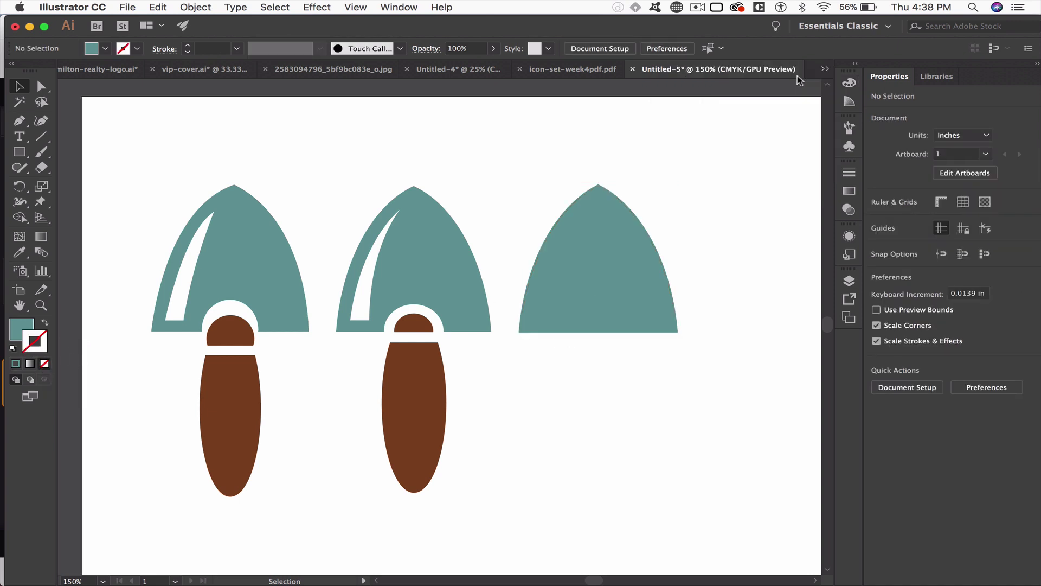
Nudge the top blade shape aside to expose the duplicate beneath it, and delete the extra copy.
{"action": "left_click", "coordinate": [563, 299]}
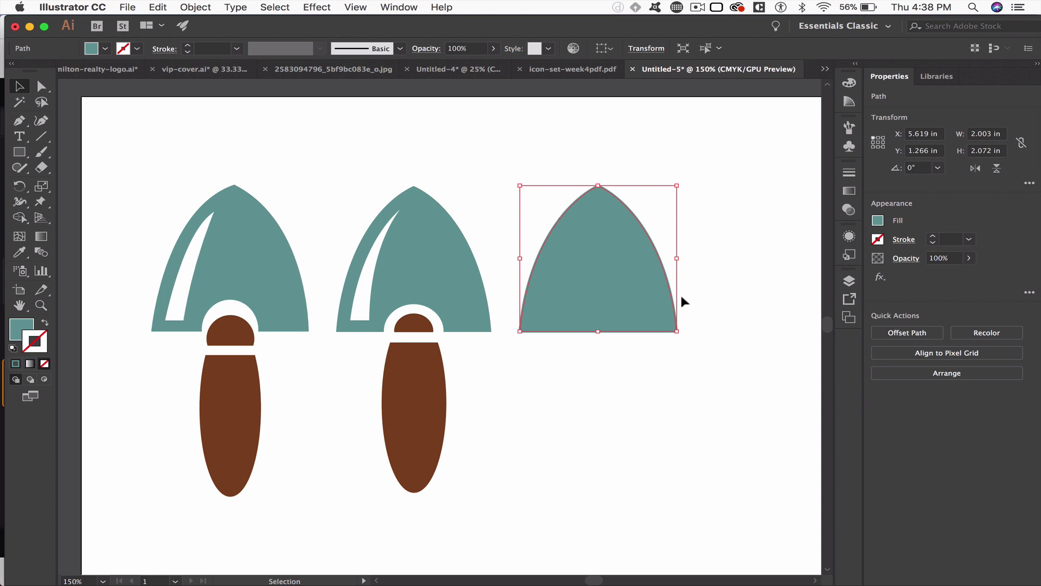
{"action": "key", "text": "shift+Right"}
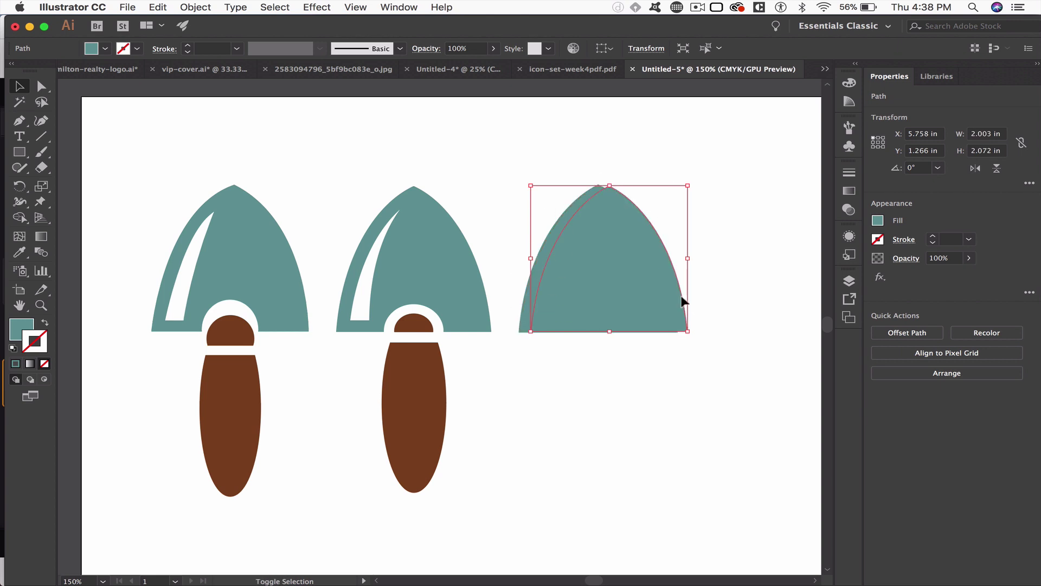
{"action": "key", "text": "shift+Left"}
{"action": "left_click", "coordinate": [681, 296]}
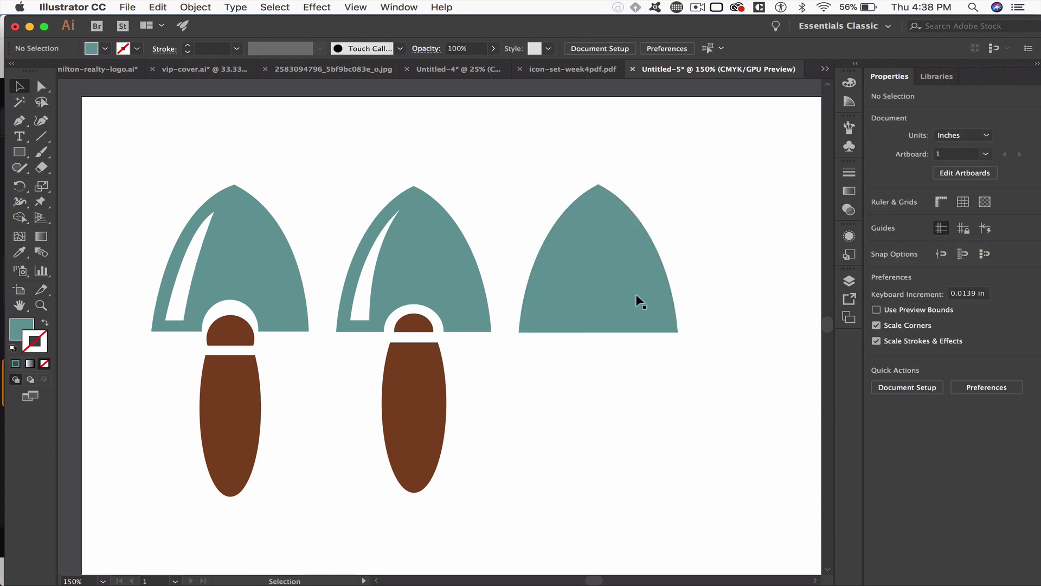
Remove the teal stroke from the remaining blade shape, keeping its teal fill.
{"action": "left_click", "coordinate": [636, 295]}
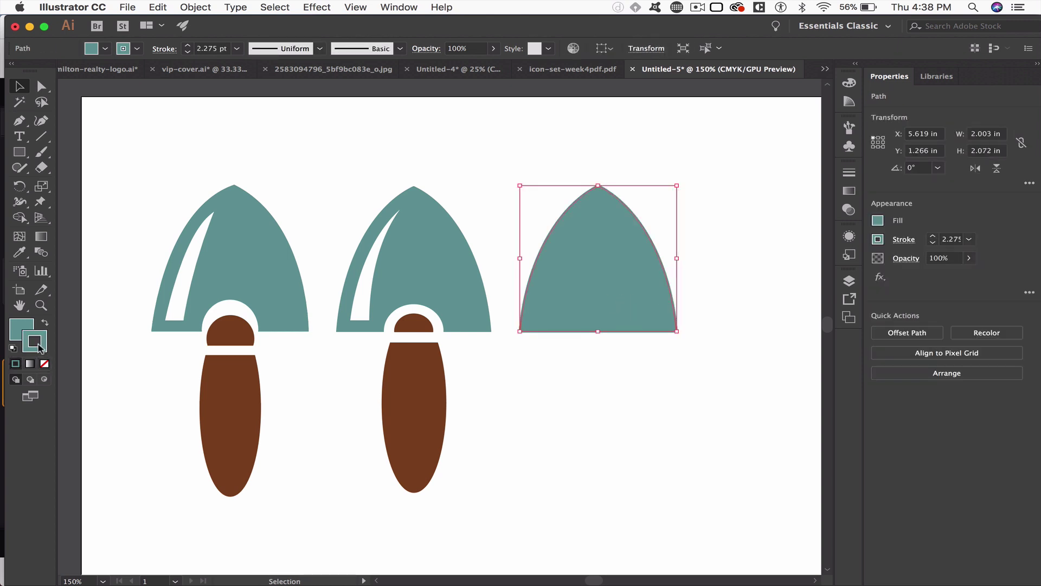
{"action": "left_click", "coordinate": [44, 363]}
{"action": "left_click", "coordinate": [543, 350]}
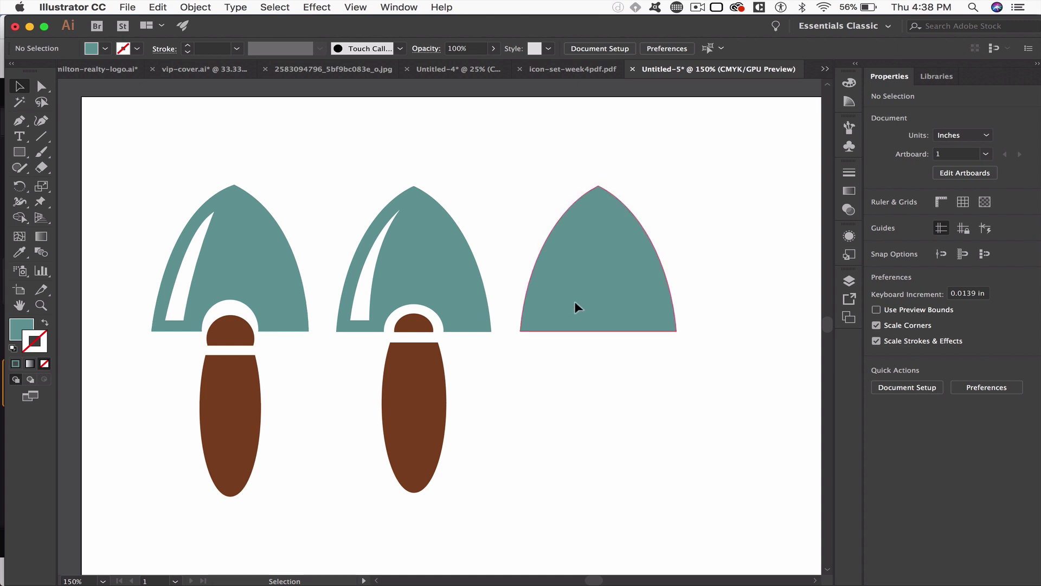
Try moving the new blade shape down and to the right, undo the move, and reselect the shape.
{"action": "left_click_drag", "start_coordinate": [576, 307], "coordinate": [667, 337]}
{"action": "key", "text": "ctrl+z"}
{"action": "left_click", "coordinate": [600, 374]}
{"action": "left_click", "coordinate": [595, 248]}
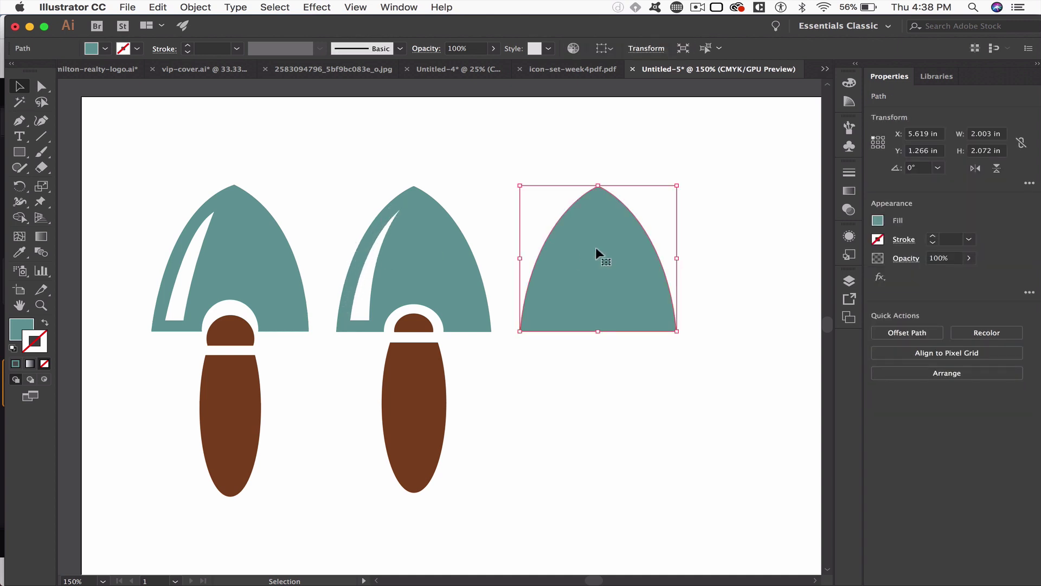
Start an Offset Path on the blade with preview on and set the offset to -0.15 in.
{"action": "left_click", "coordinate": [197, 8]}
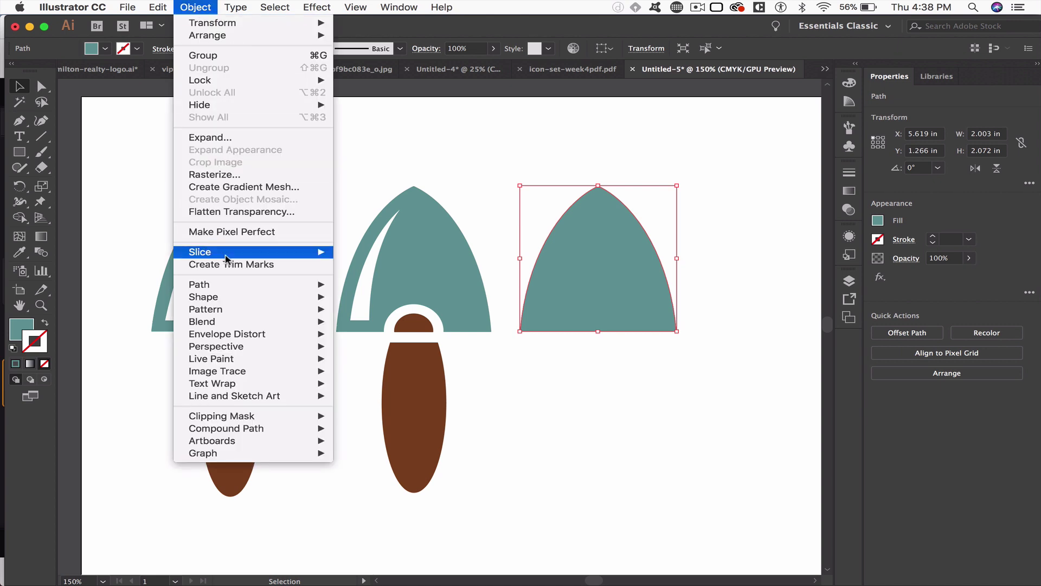
{"action": "mouse_move", "coordinate": [262, 283]}
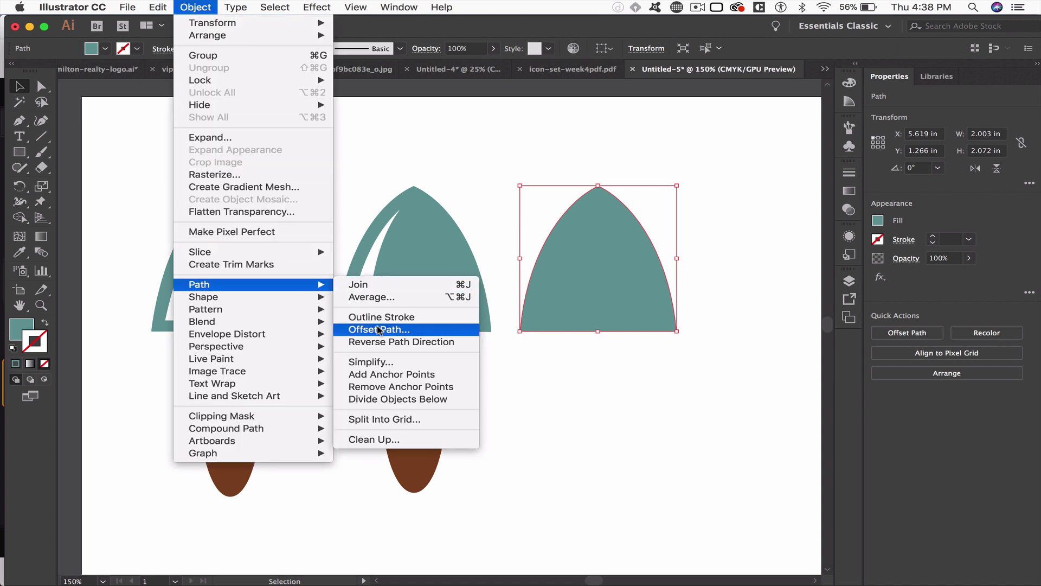
{"action": "left_click", "coordinate": [403, 330]}
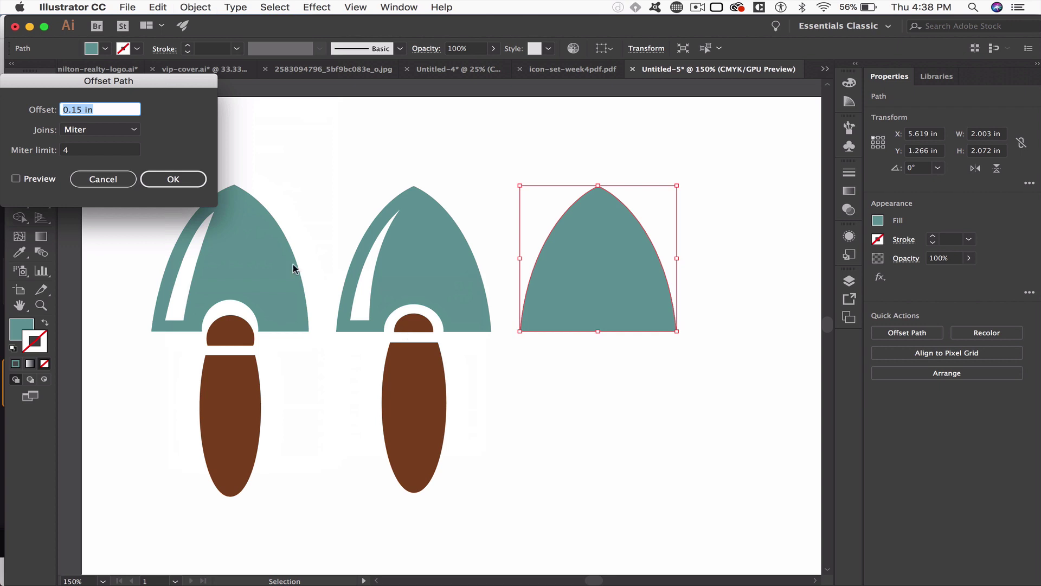
{"action": "left_click_drag", "start_coordinate": [132, 84], "coordinate": [324, 153]}
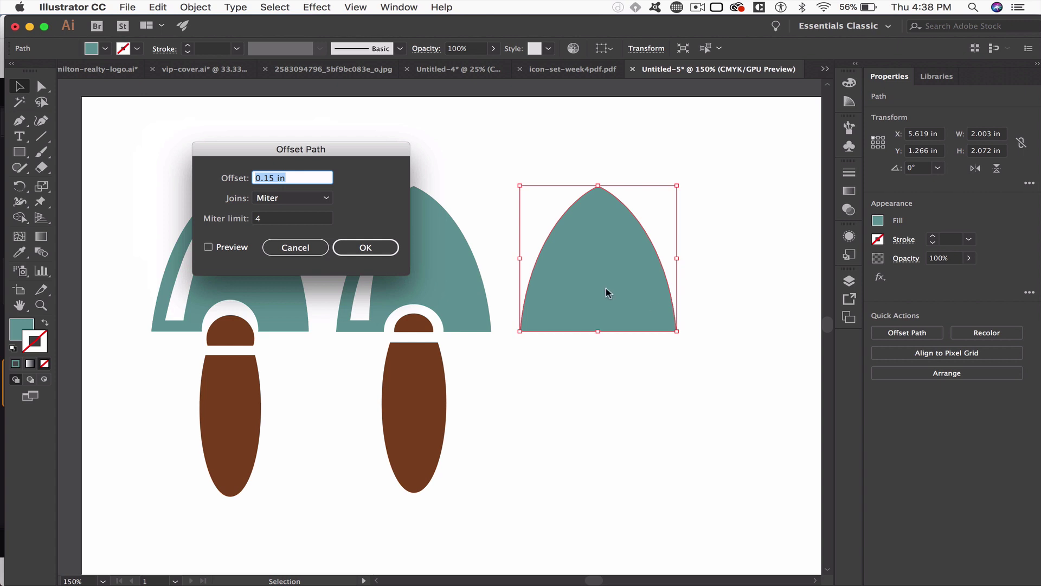
{"action": "left_click", "coordinate": [272, 178]}
{"action": "left_click", "coordinate": [216, 248]}
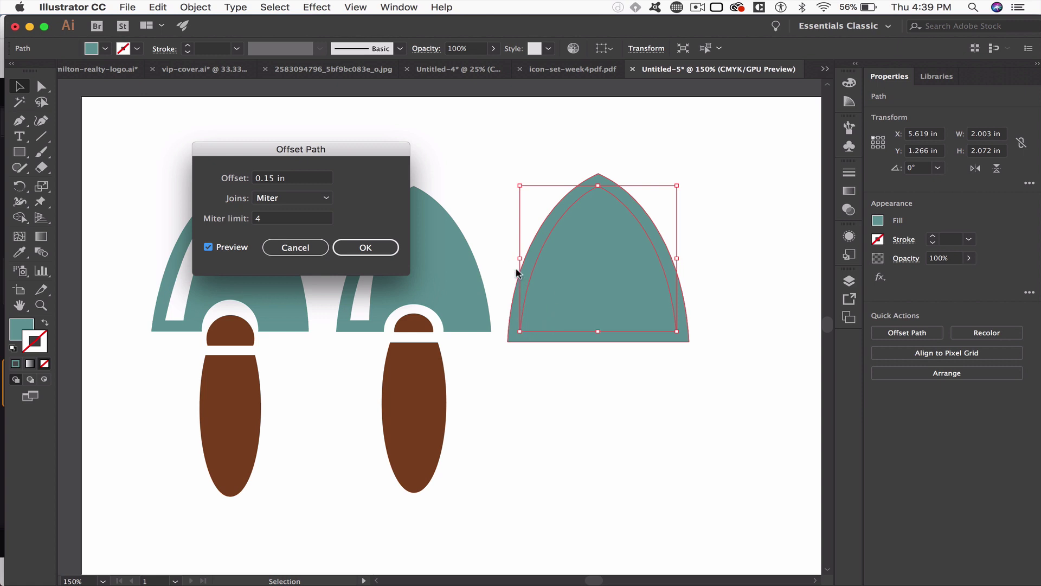
{"action": "left_click", "coordinate": [253, 179]}
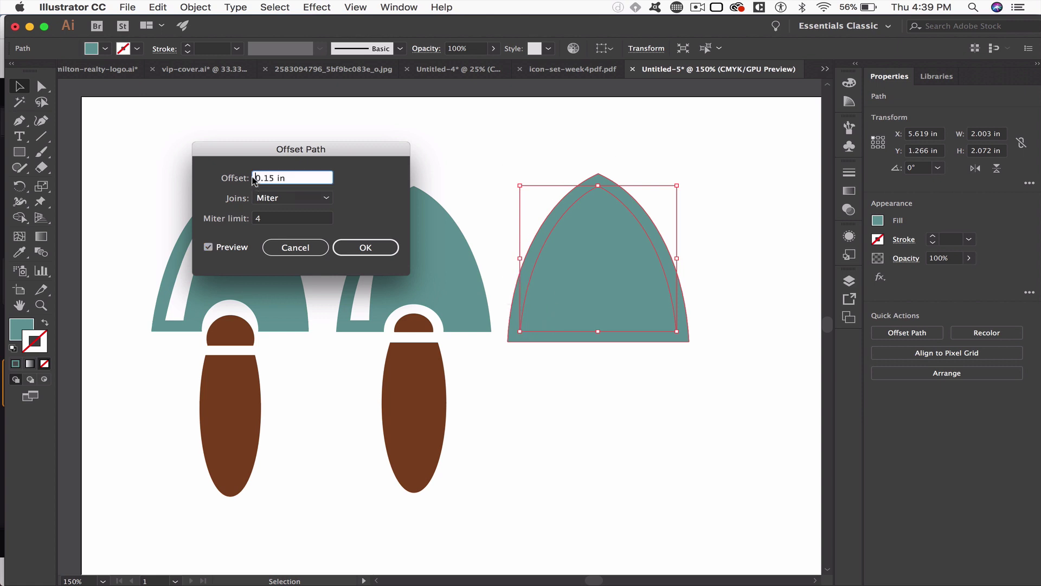
{"action": "type", "text": "-"}
{"action": "left_click", "coordinate": [278, 219]}
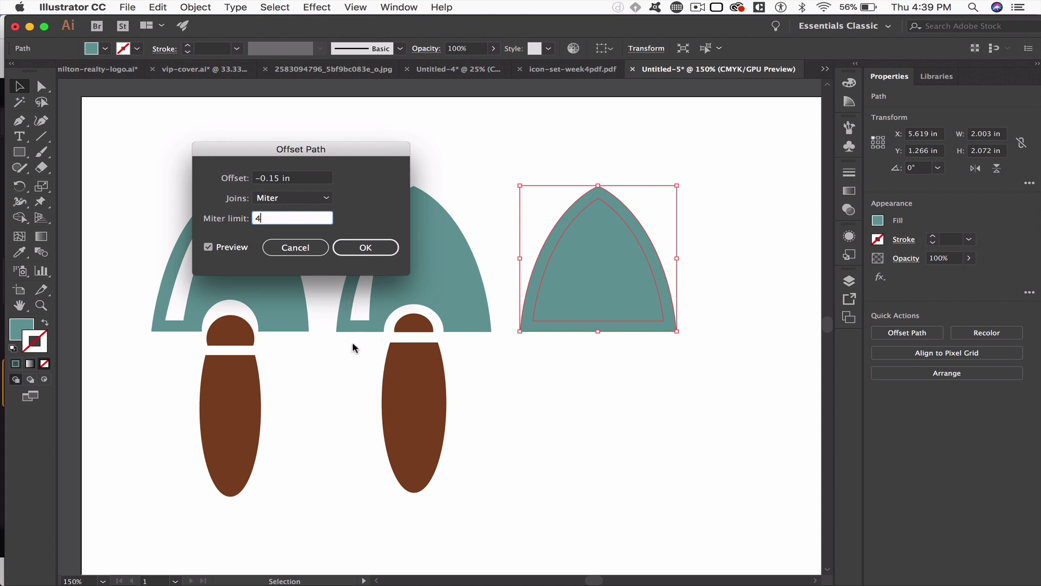
Try the blade offset with Round joins and an outward distance of 0.15 in.
{"action": "left_click_drag", "start_coordinate": [356, 156], "coordinate": [296, 131]}
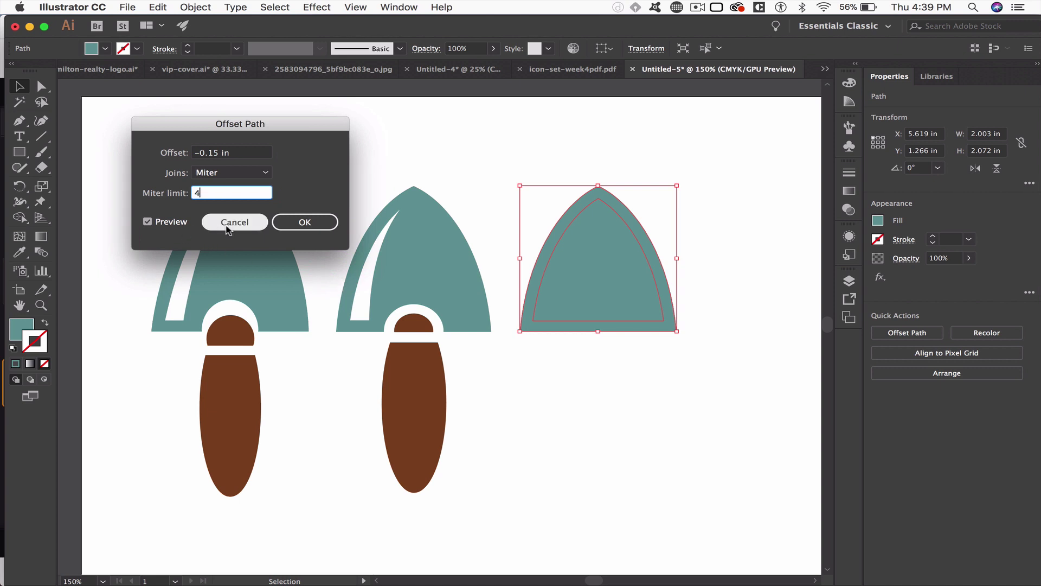
{"action": "left_click_drag", "start_coordinate": [195, 153], "coordinate": [216, 153]}
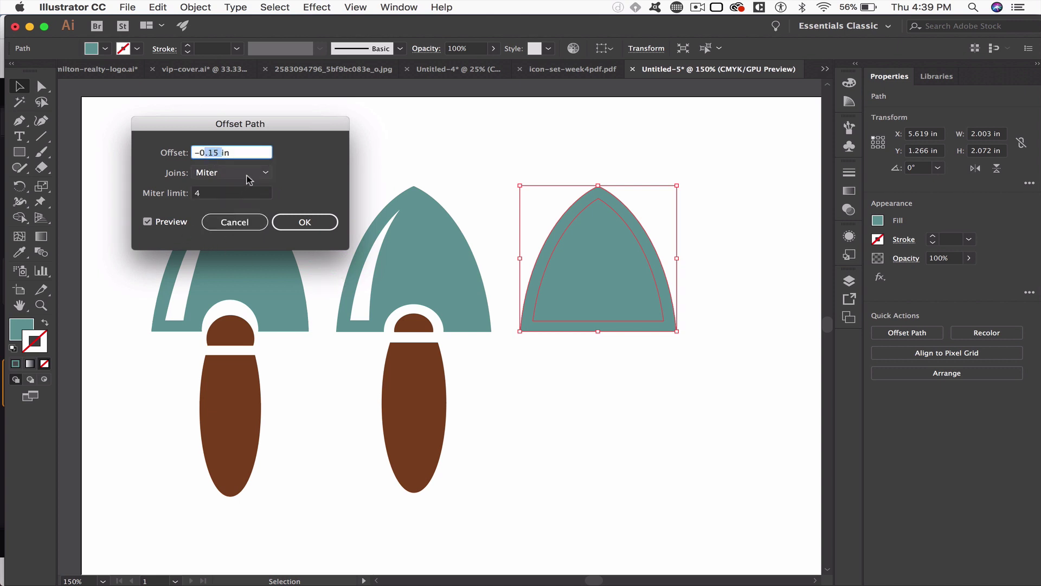
{"action": "left_click", "coordinate": [248, 173]}
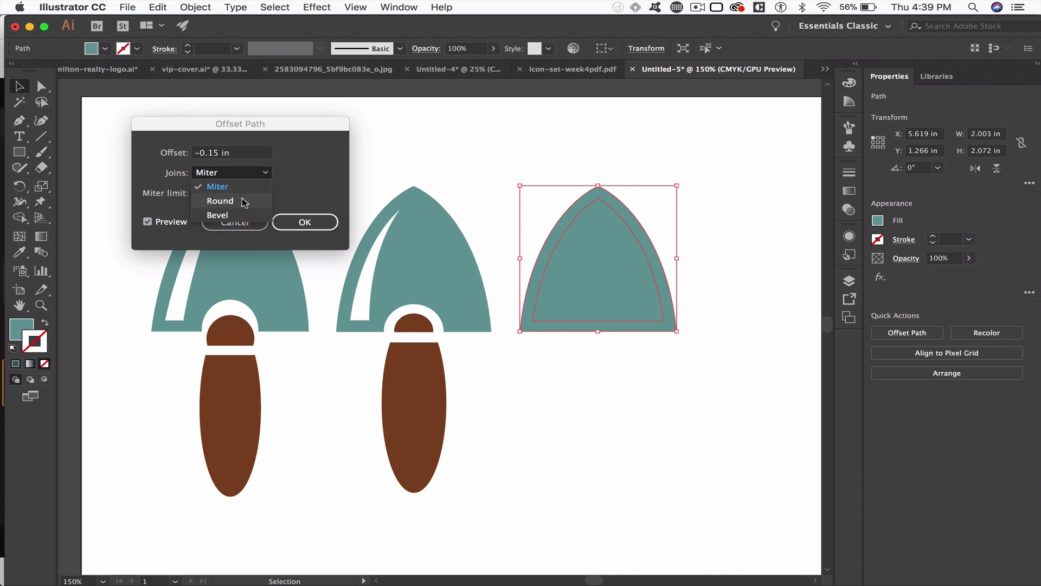
{"action": "left_click", "coordinate": [295, 153]}
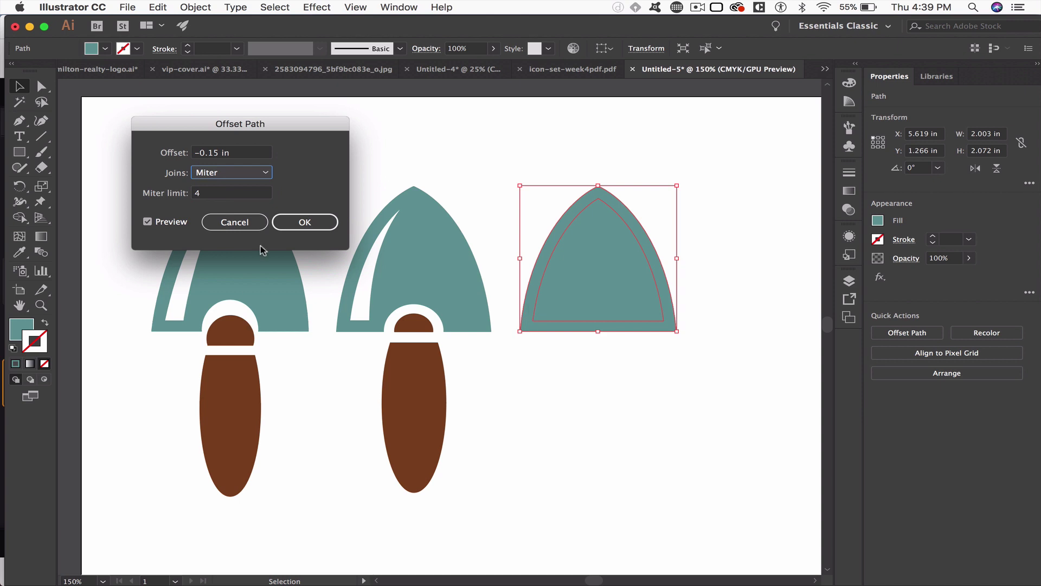
{"action": "left_click", "coordinate": [266, 174]}
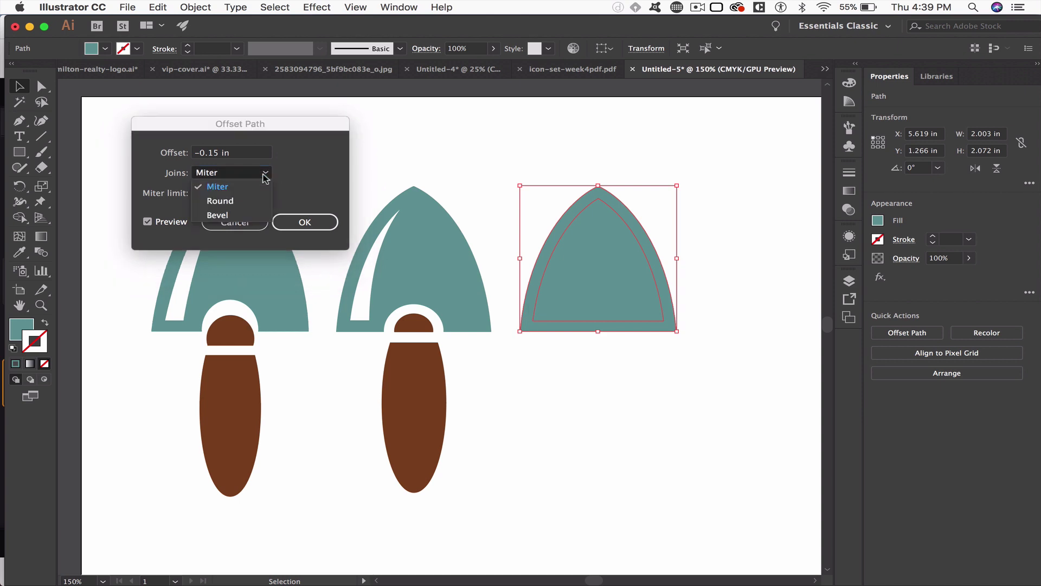
{"action": "left_click", "coordinate": [244, 200]}
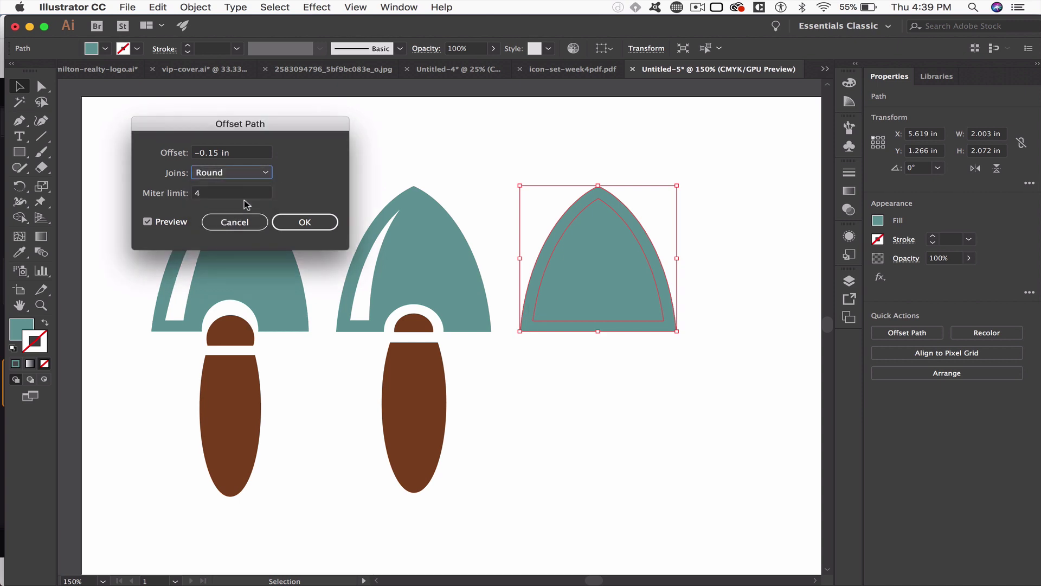
{"action": "left_click", "coordinate": [230, 195]}
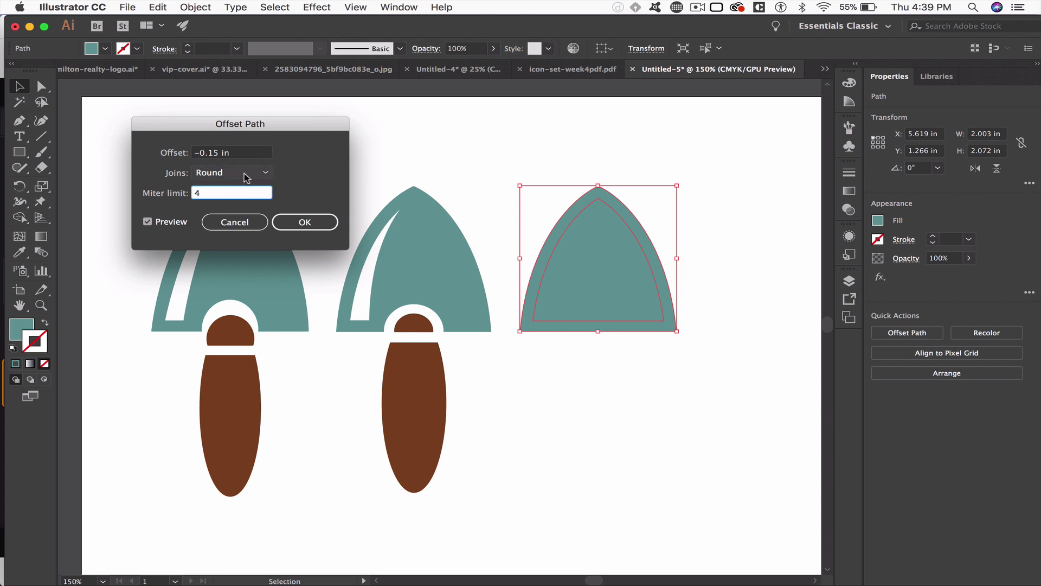
{"action": "left_click", "coordinate": [197, 153]}
{"action": "key", "text": "BackSpace"}
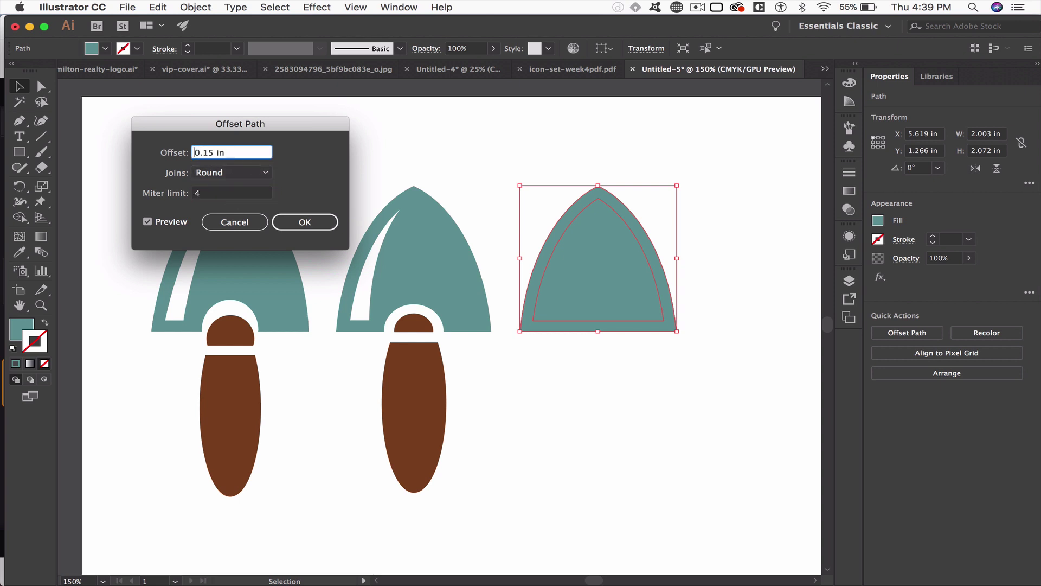
{"action": "left_click", "coordinate": [224, 195]}
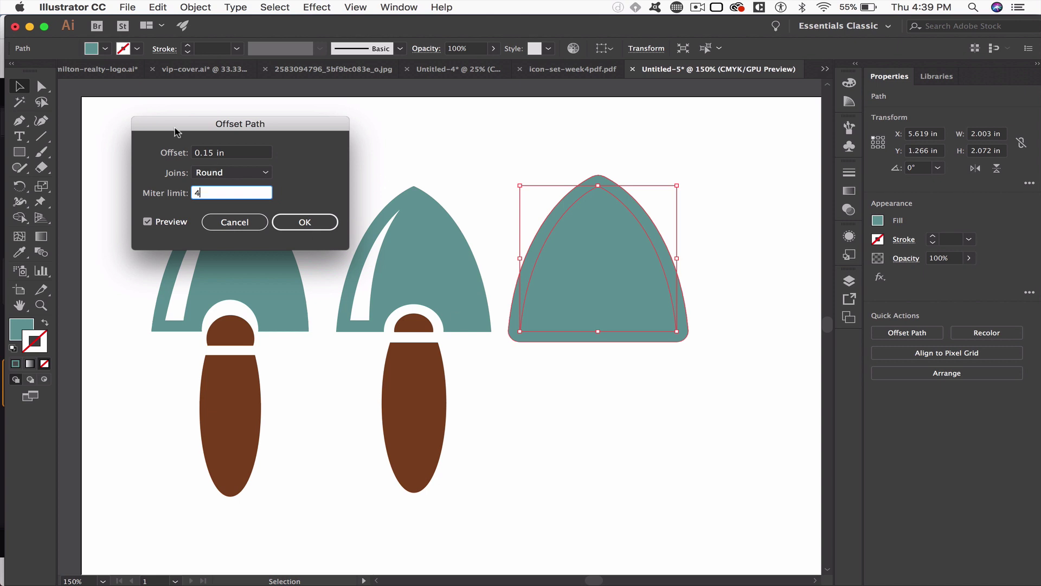
Set the joins to Miter and the offset to -0.15 in, and apply the inset path to the blade.
{"action": "left_click", "coordinate": [215, 172]}
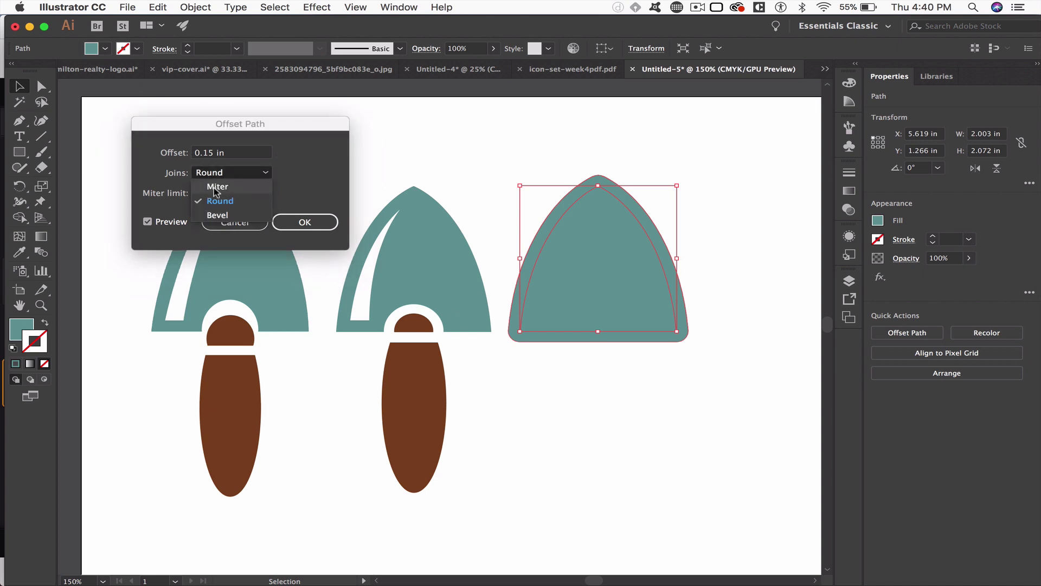
{"action": "left_click", "coordinate": [213, 188]}
{"action": "left_click", "coordinate": [194, 154]}
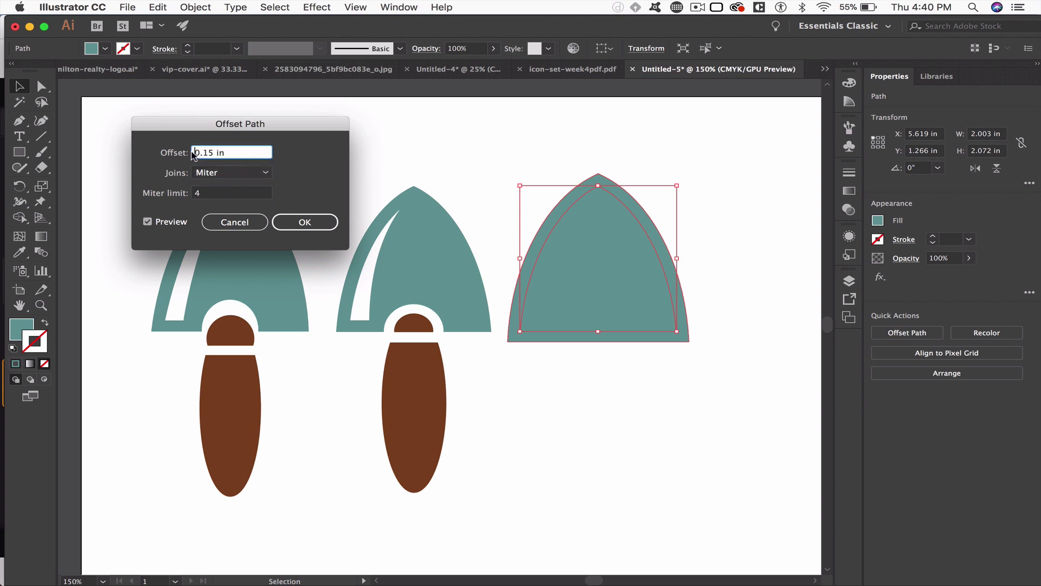
{"action": "type", "text": "-"}
{"action": "left_click", "coordinate": [220, 195]}
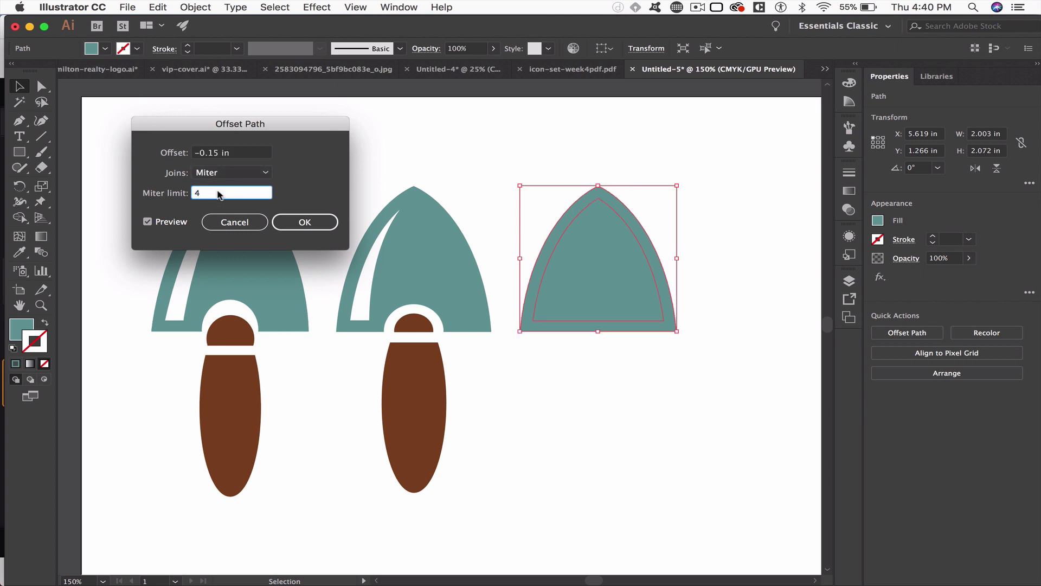
{"action": "left_click", "coordinate": [298, 222]}
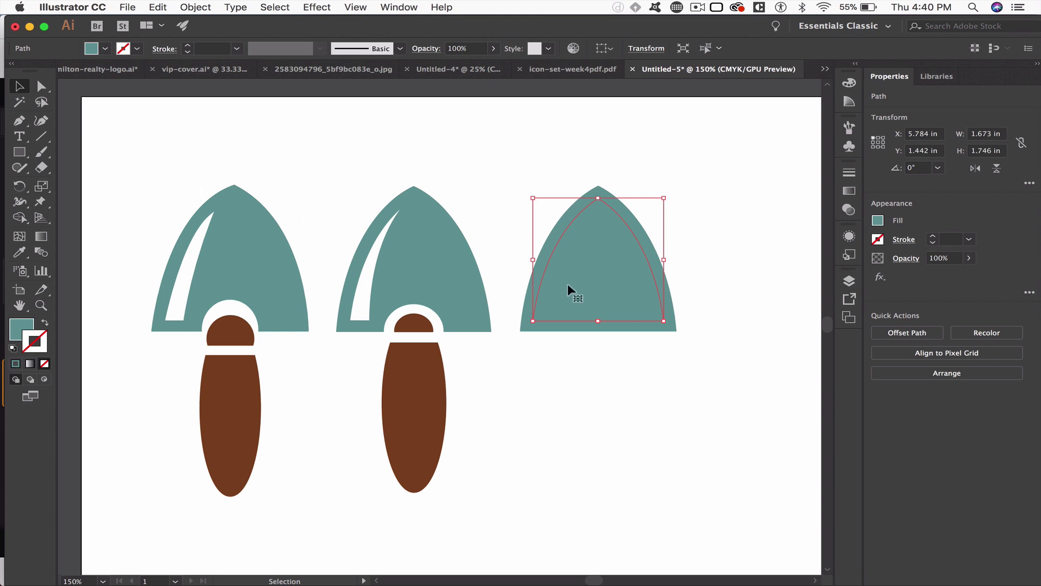
Try nudging the inset blade shape up and sideways, and return it to its place inside the blade.
{"action": "key", "text": "shift+Up"}
{"action": "key", "text": "shift+Up"}
{"action": "key", "text": "shift+Up"}
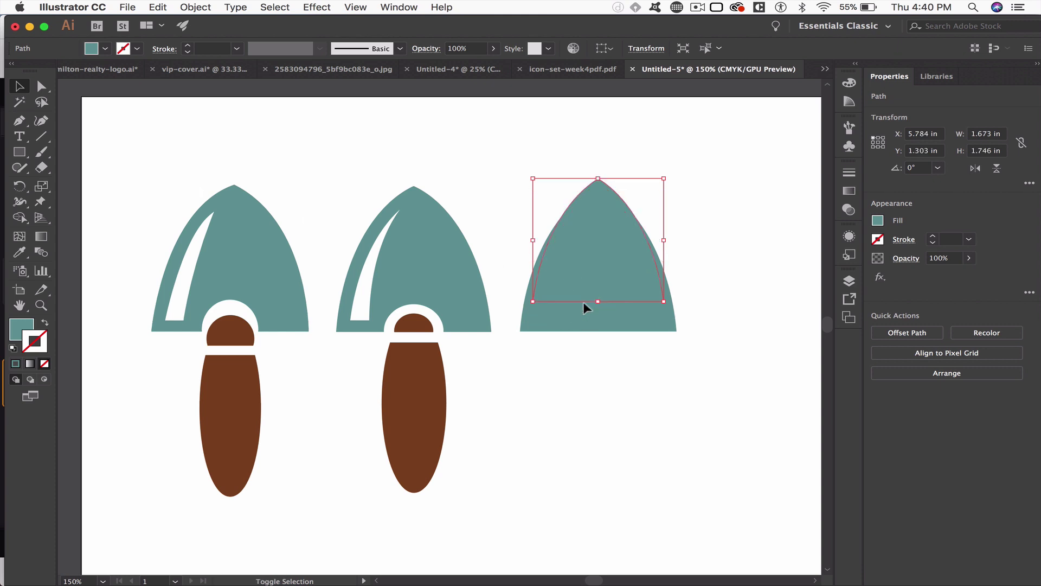
{"action": "key", "text": "shift+Right"}
{"action": "key", "text": "shift+Right"}
{"action": "key", "text": "shift+Right"}
{"action": "key", "text": "shift+Left"}
{"action": "key", "text": "shift+Left"}
{"action": "key", "text": "shift+Left"}
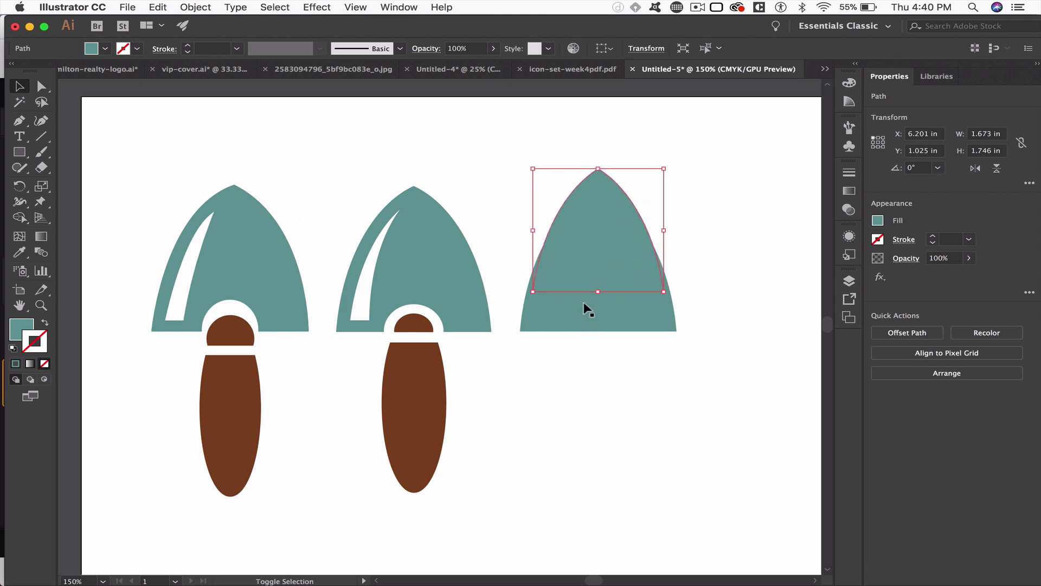
{"action": "key", "text": "shift+Down"}
{"action": "key", "text": "shift+Down"}
{"action": "key", "text": "shift+Down"}
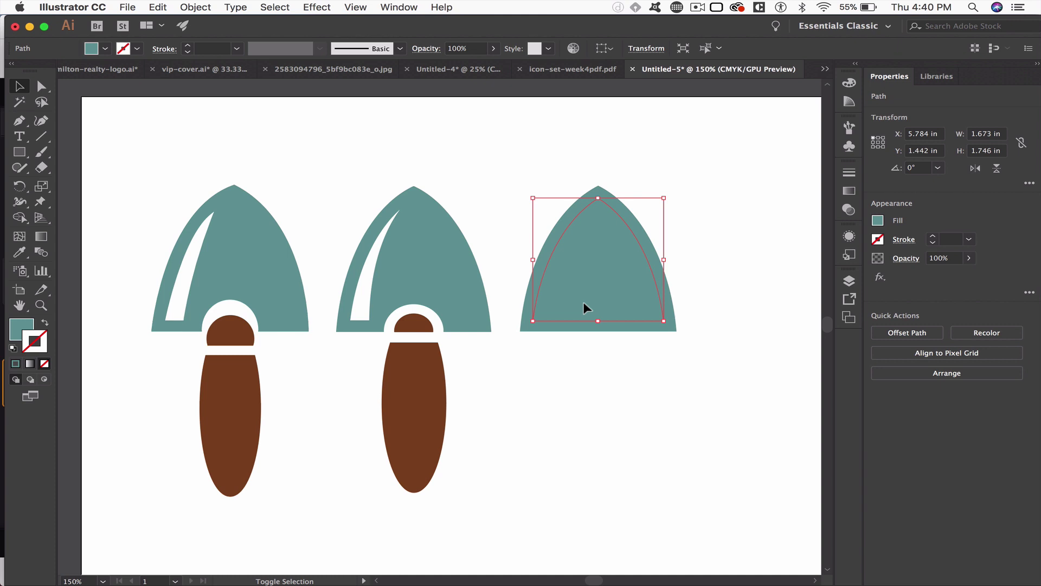
Fill the inset blade shape with white, sampled from the middle trowel's highlight.
{"action": "left_click", "coordinate": [635, 375]}
{"action": "left_click", "coordinate": [616, 293]}
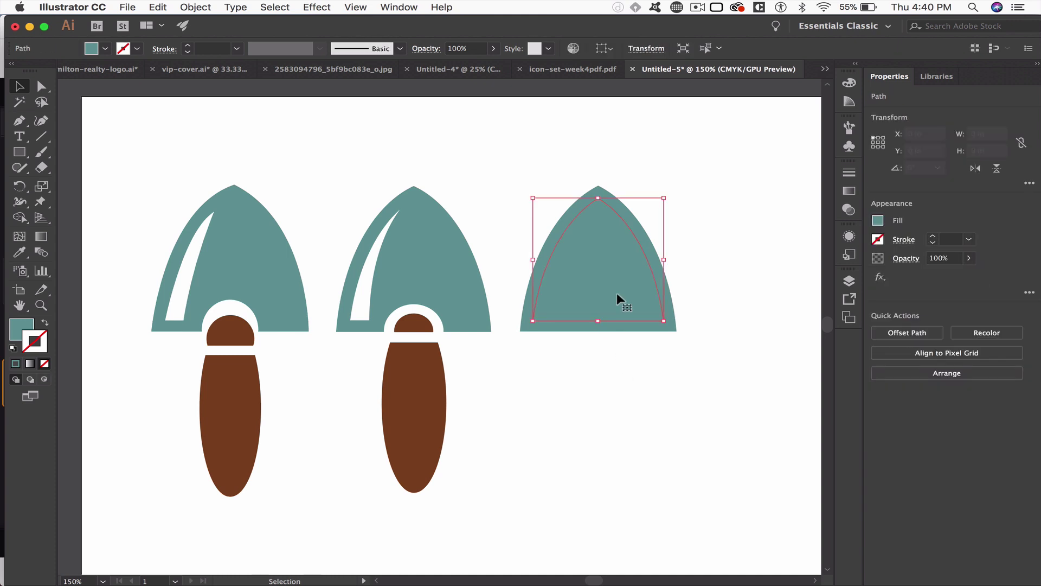
{"action": "key", "text": "i"}
{"action": "left_click", "coordinate": [367, 292]}
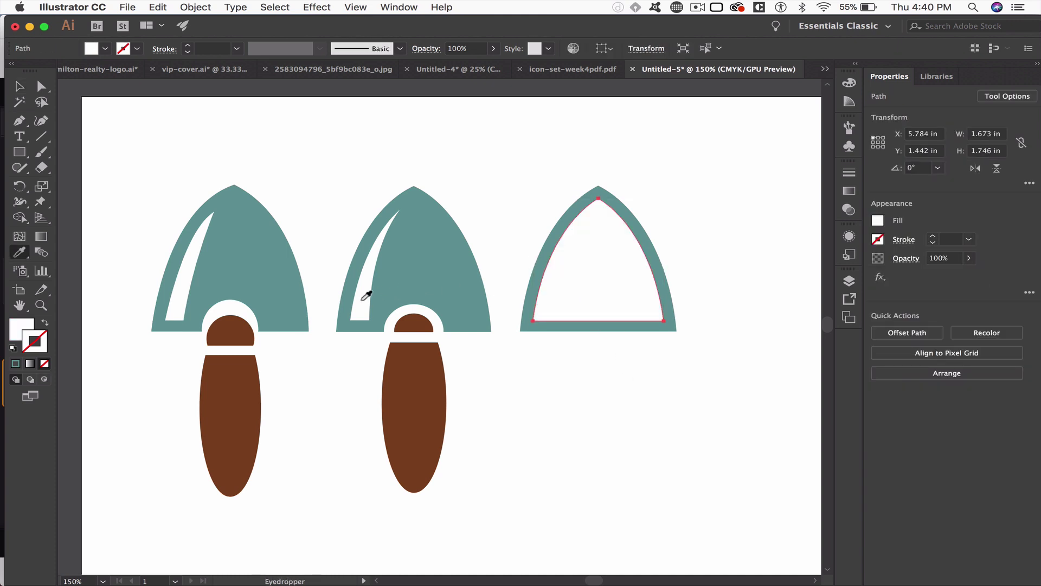
{"action": "key", "text": "v"}
{"action": "left_click", "coordinate": [548, 398]}
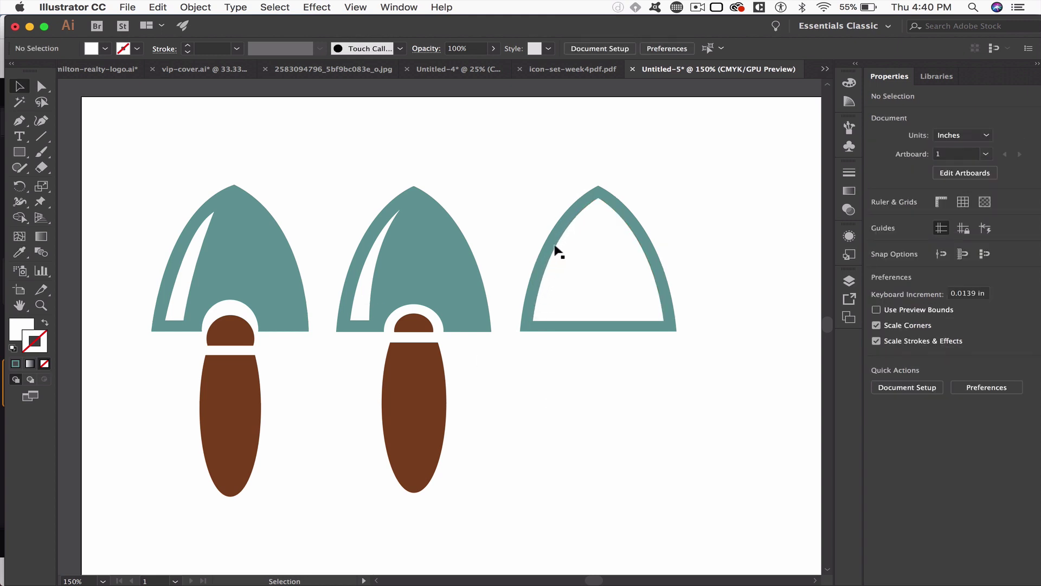
Duplicate the white inset shape slightly down and to the right, and fill the copy with the blade's teal.
{"action": "left_click", "coordinate": [575, 300]}
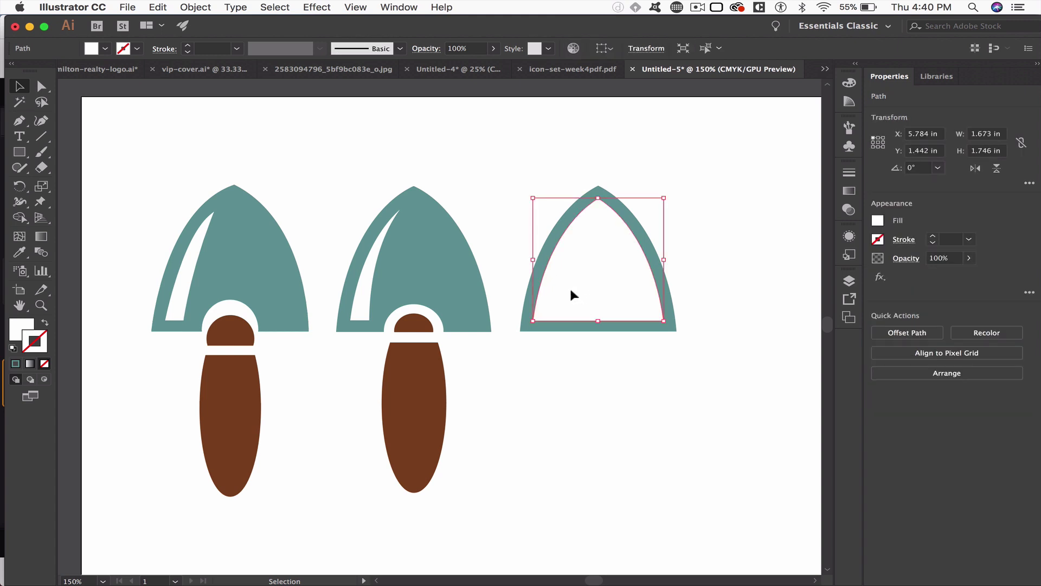
{"action": "left_click_drag", "start_coordinate": [571, 288], "coordinate": [593, 299]}
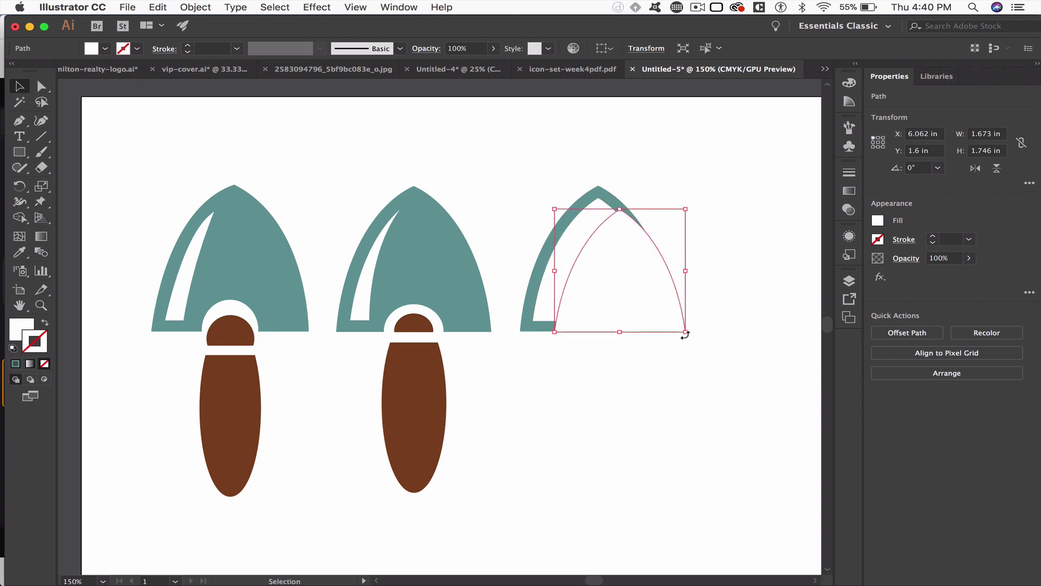
{"action": "key", "text": "i"}
{"action": "left_click", "coordinate": [544, 324]}
{"action": "key", "text": "v"}
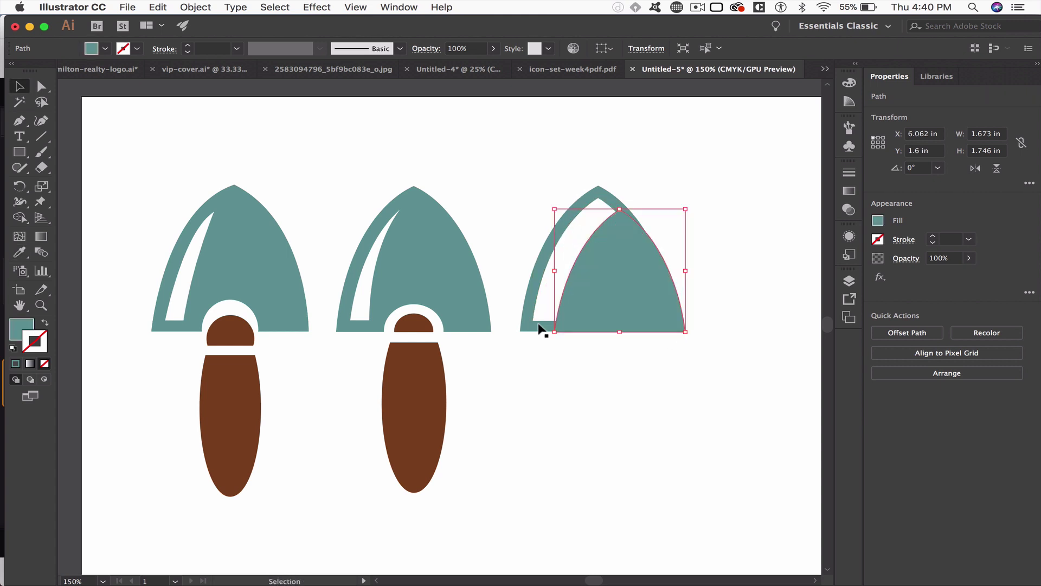
Rotate the teal copy about 12° counterclockwise, enlarge it to about 2.05 by 2.33 in, and shift it slightly left over the blade.
{"action": "left_click_drag", "start_coordinate": [689, 333], "coordinate": [698, 312]}
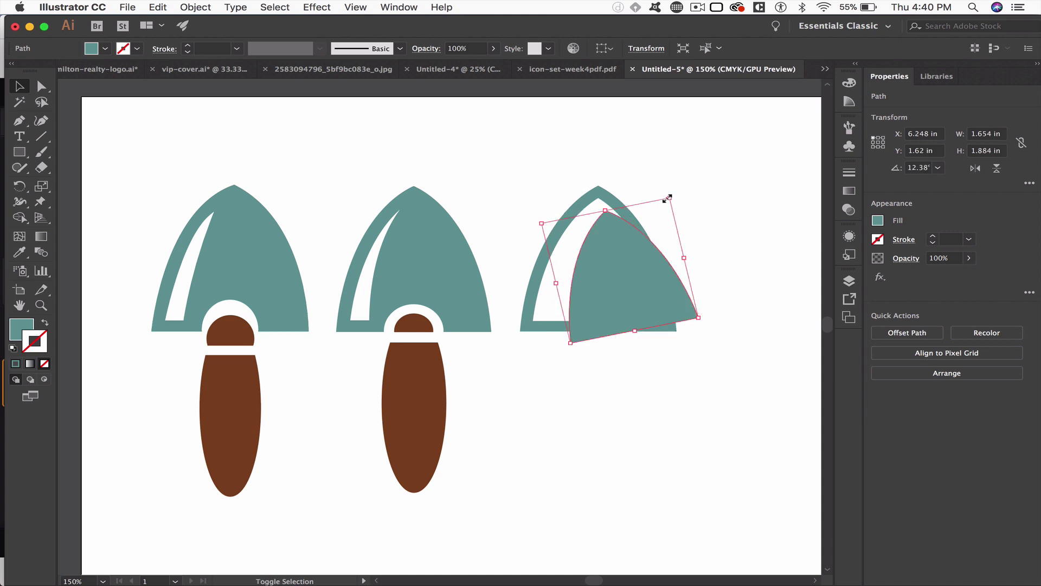
{"action": "left_click_drag", "start_coordinate": [668, 198], "coordinate": [692, 164]}
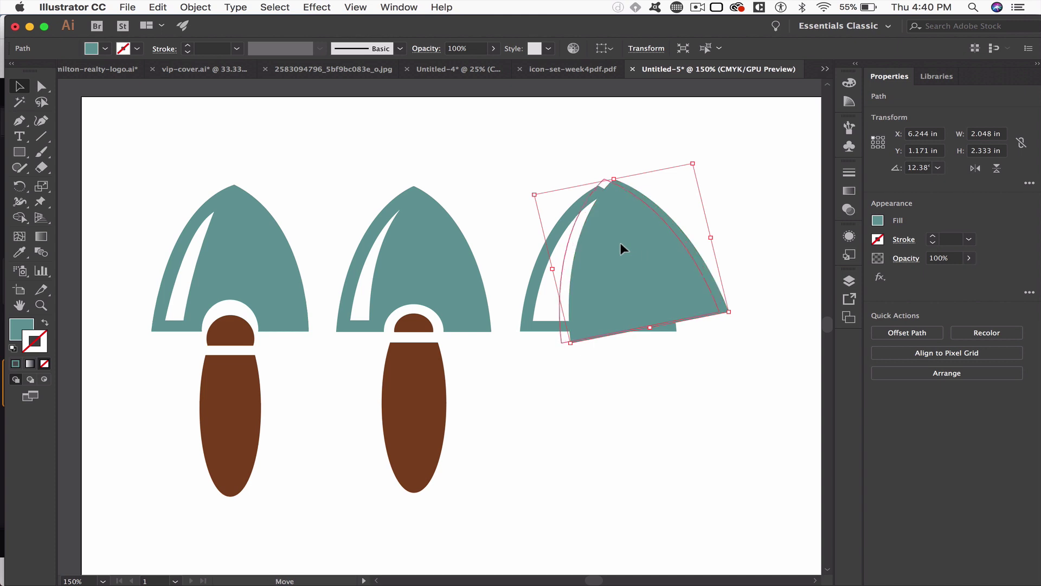
{"action": "left_click_drag", "start_coordinate": [621, 248], "coordinate": [617, 247]}
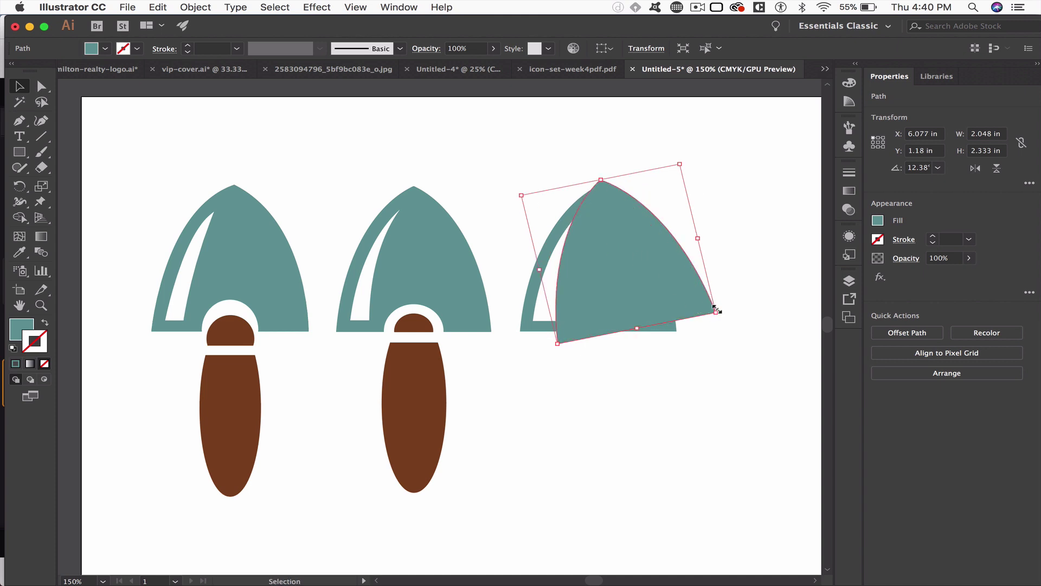
Reduce the teal copy's rotation to about 6.7° and shift it so a narrow white highlight remains along the blade's left side.
{"action": "mouse_move", "coordinate": [719, 311]}
{"action": "left_mouse_down"}
{"action": "mouse_move", "coordinate": [706, 320]}
{"action": "mouse_move", "coordinate": [717, 313]}
{"action": "left_mouse_up"}
{"action": "left_click_drag", "start_coordinate": [650, 304], "coordinate": [645, 305]}
{"action": "left_click_drag", "start_coordinate": [714, 315], "coordinate": [711, 325]}
{"action": "key", "text": "Right"}
{"action": "key", "text": "Right"}
{"action": "key", "text": "Right"}
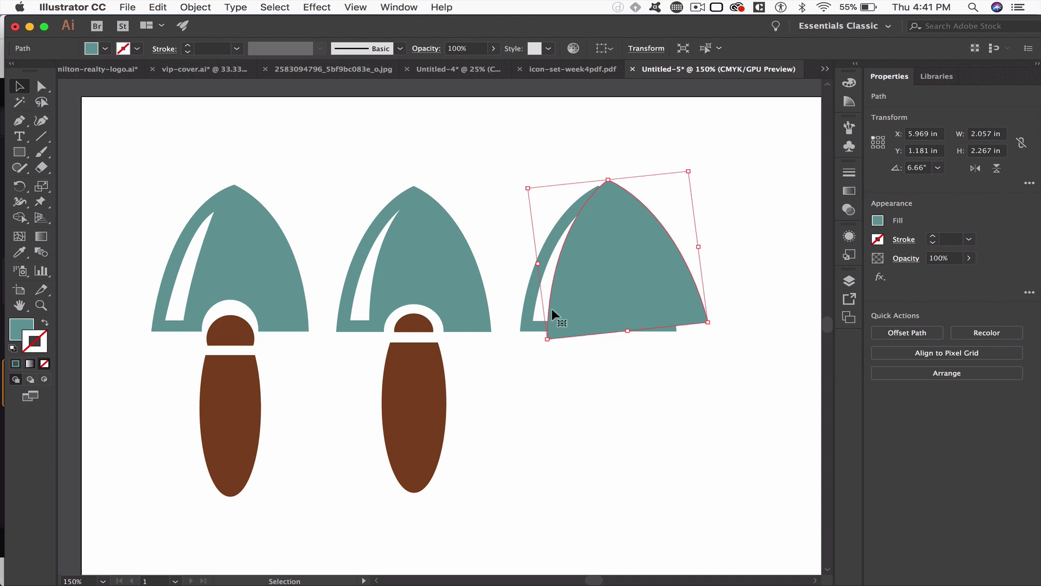
Use Shape Builder to remove the teal copy and its overlap with the white inset, keeping only the curved white highlight.
{"action": "left_click", "coordinate": [542, 293]}
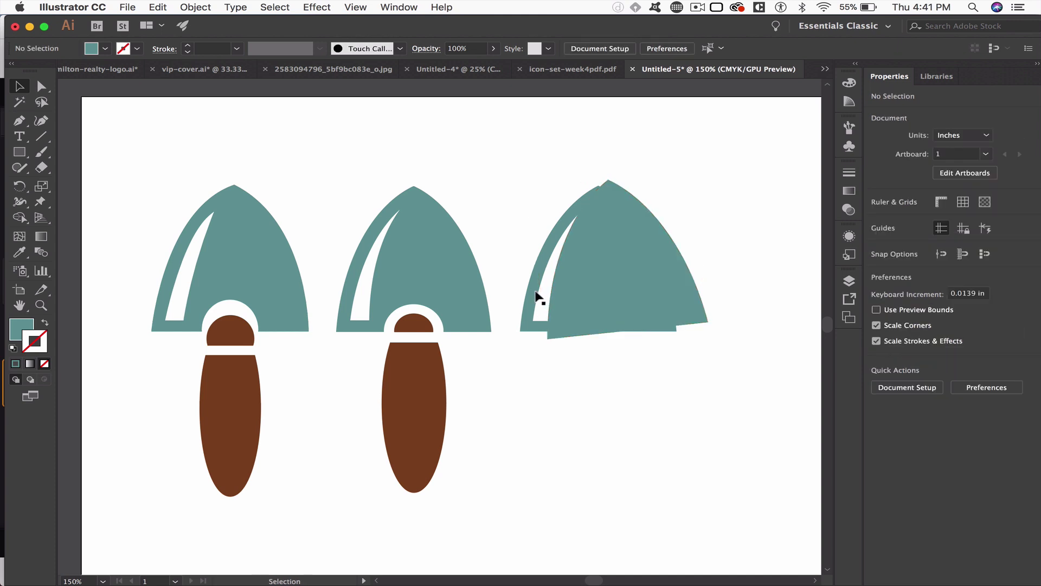
{"action": "left_click", "coordinate": [539, 296]}
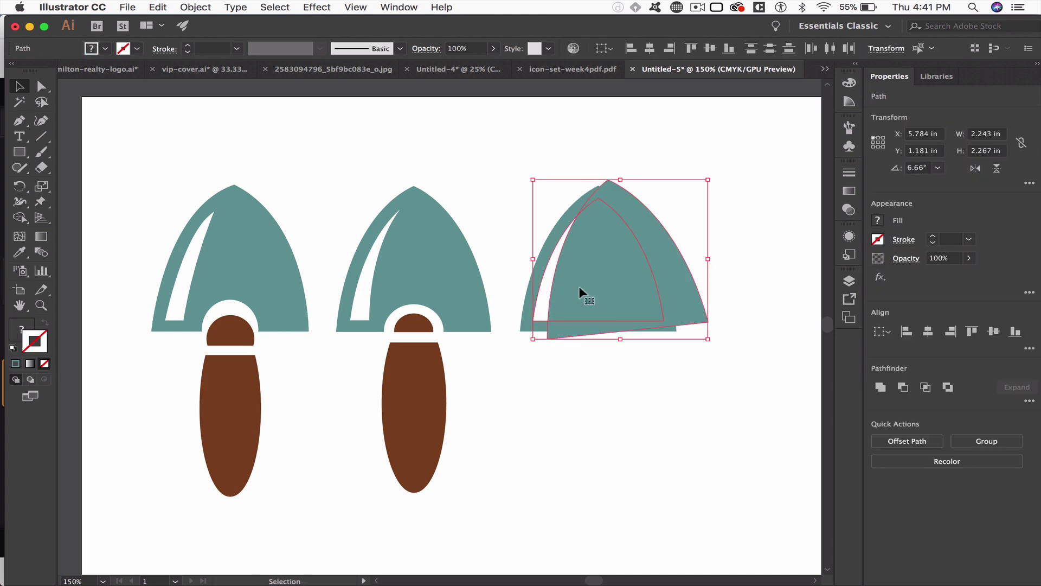
{"action": "key", "text": "shift+m"}
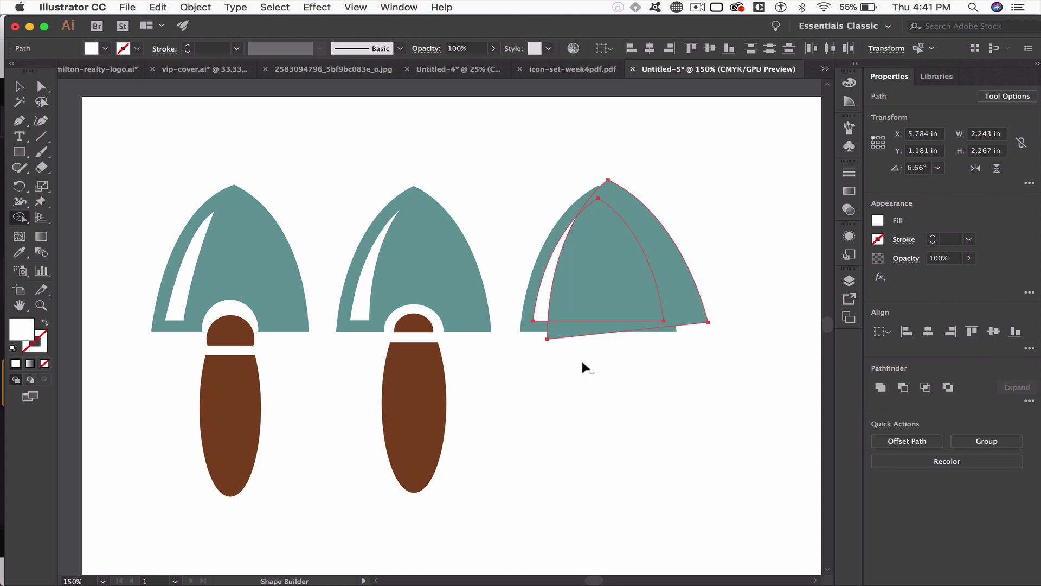
{"action": "left_click_drag", "start_coordinate": [581, 359], "coordinate": [609, 158]}
{"action": "key", "text": "v"}
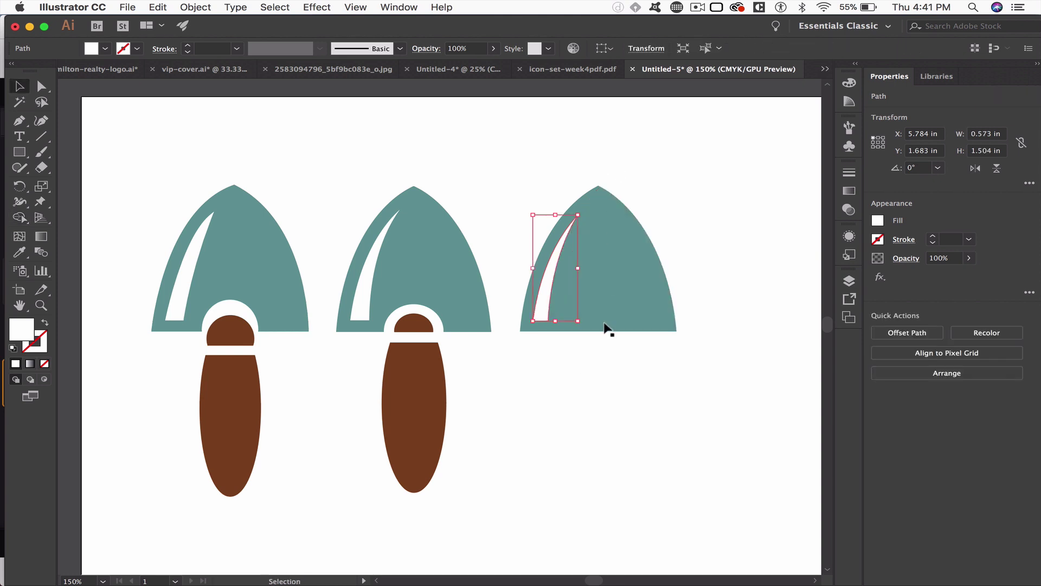
{"action": "left_click", "coordinate": [603, 409]}
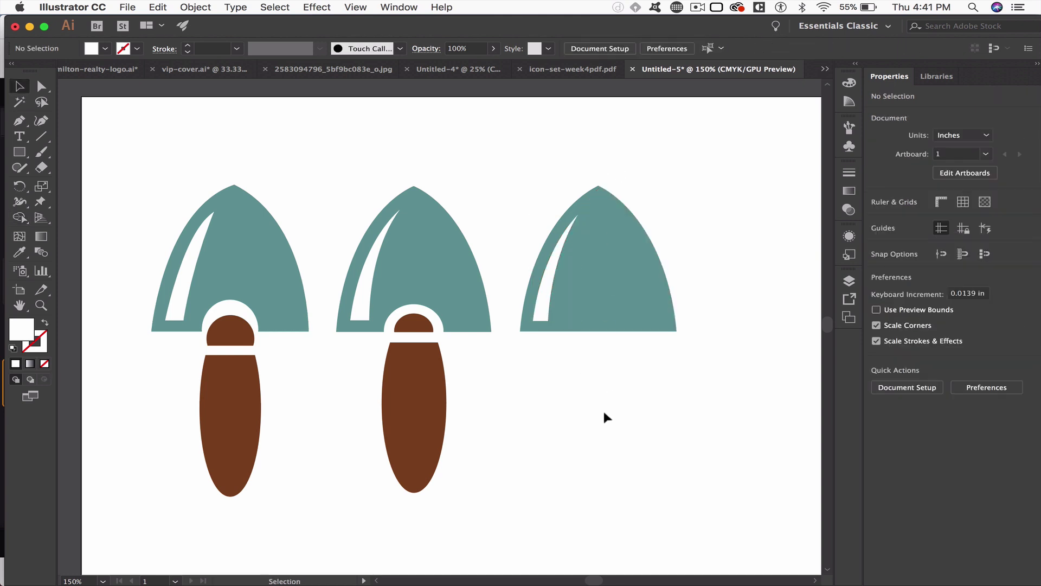
{"action": "left_click", "coordinate": [530, 271]}
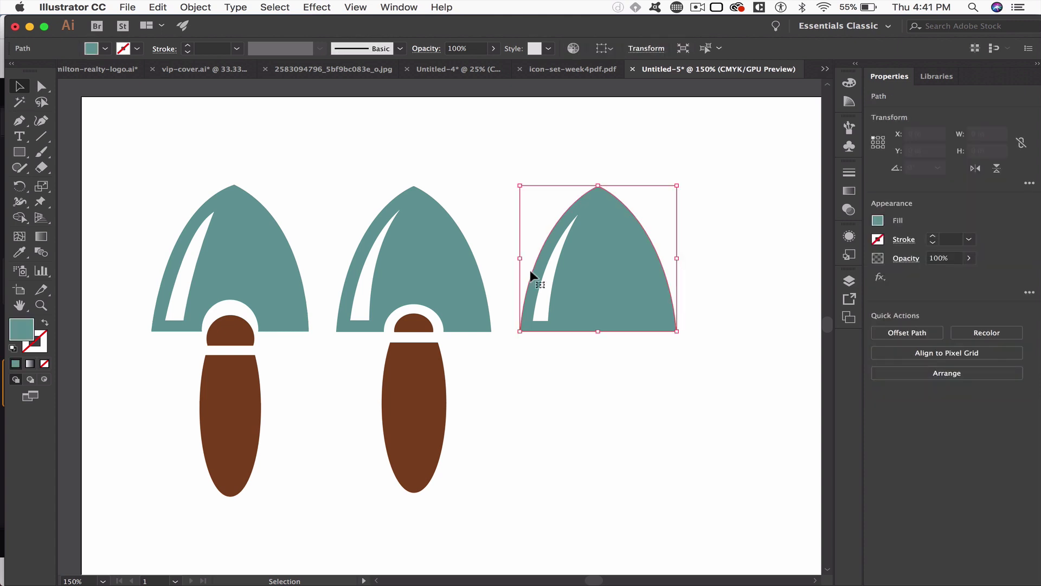
{"action": "left_click", "coordinate": [609, 373]}
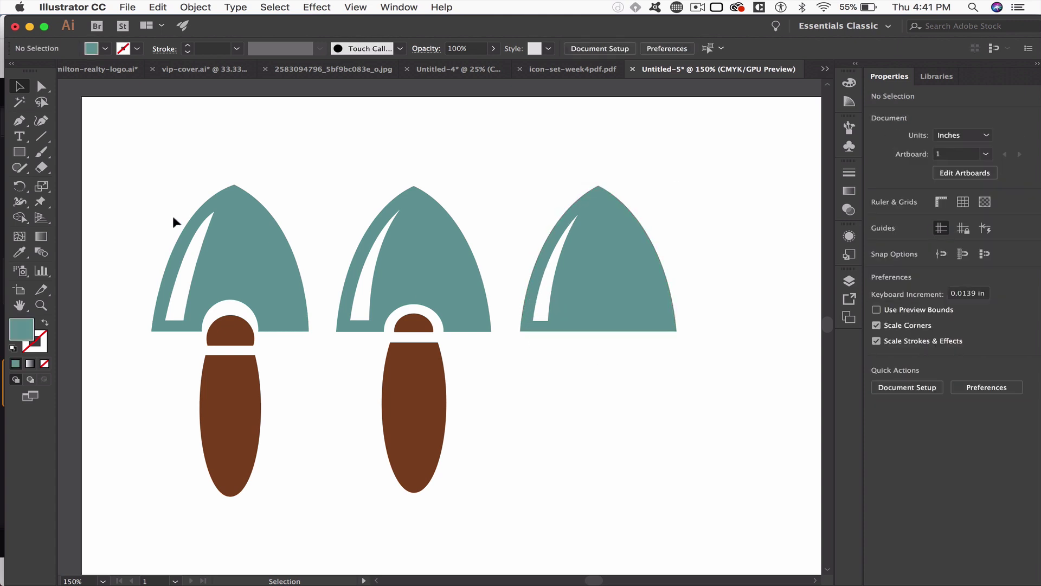
Draw a circle about 0.46 in wide on the middle of the third blade's bottom edge and fill it with the middle trowel's brown.
{"action": "left_click_drag", "start_coordinate": [20, 153], "coordinate": [65, 184]}
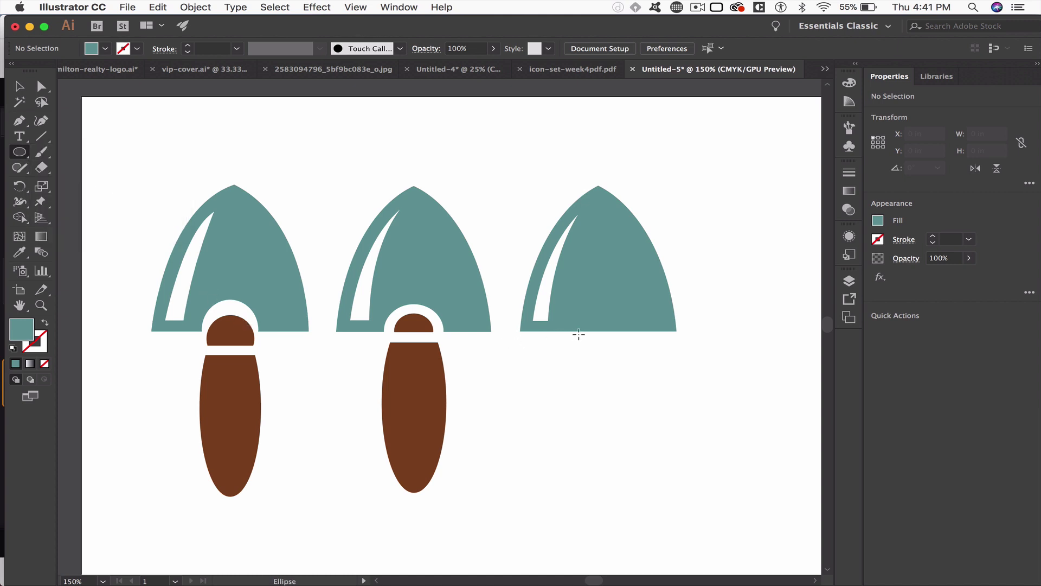
{"action": "left_click_drag", "start_coordinate": [599, 328], "coordinate": [618, 341]}
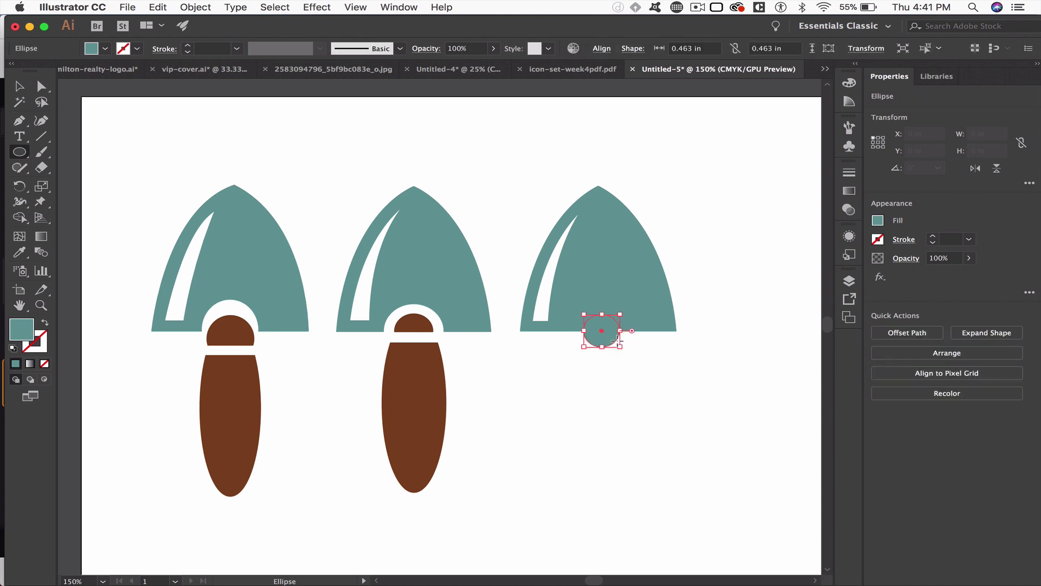
{"action": "key", "text": "i"}
{"action": "left_click", "coordinate": [416, 325]}
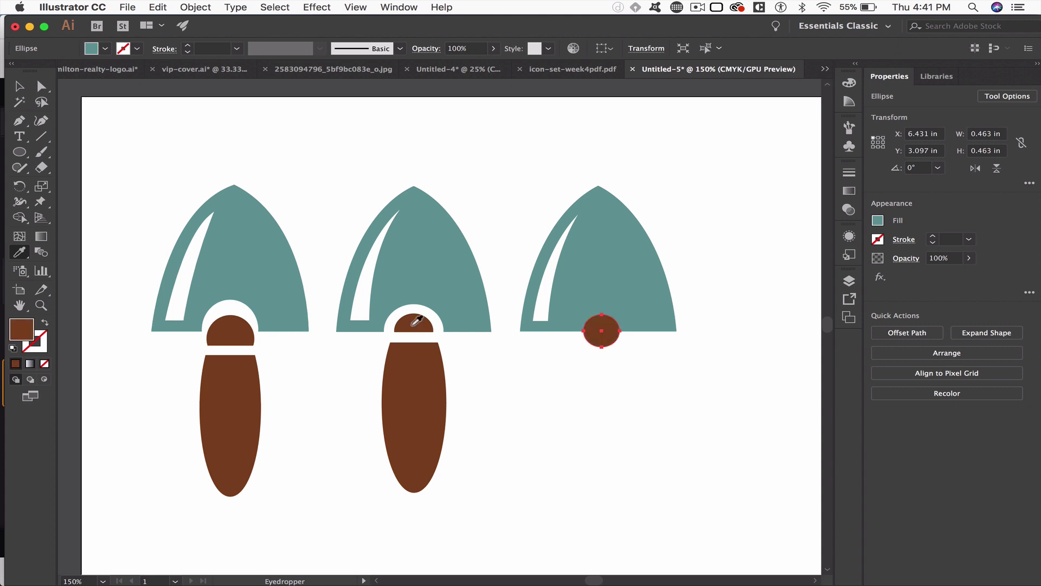
{"action": "key", "text": "v"}
{"action": "left_click", "coordinate": [612, 419]}
Centre the brown circle horizontally on the third blade, using the blade as the key object.
{"action": "left_click", "coordinate": [598, 336]}
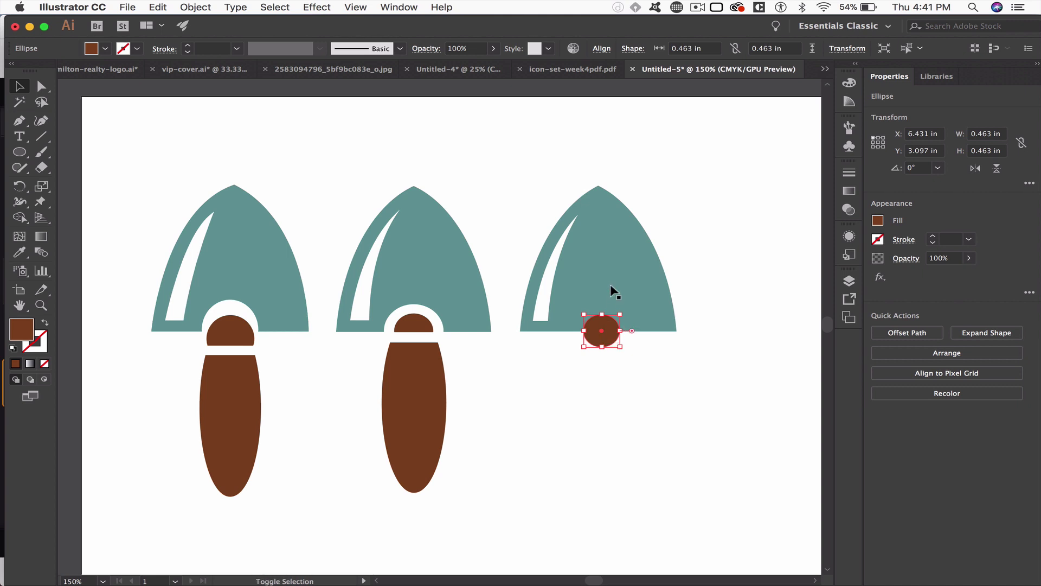
{"action": "left_click", "coordinate": [610, 284], "text": "shift"}
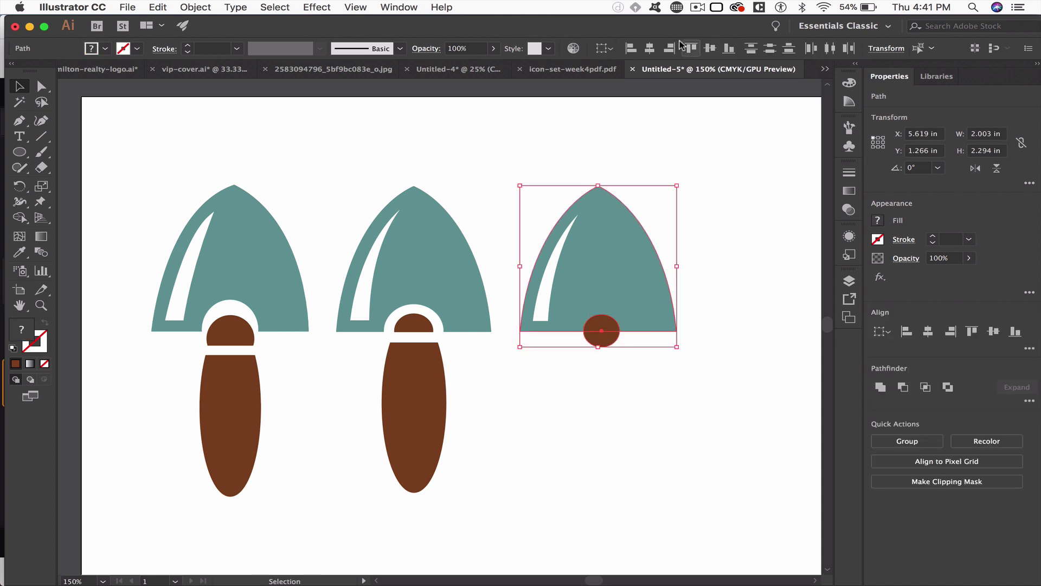
{"action": "left_click", "coordinate": [615, 269]}
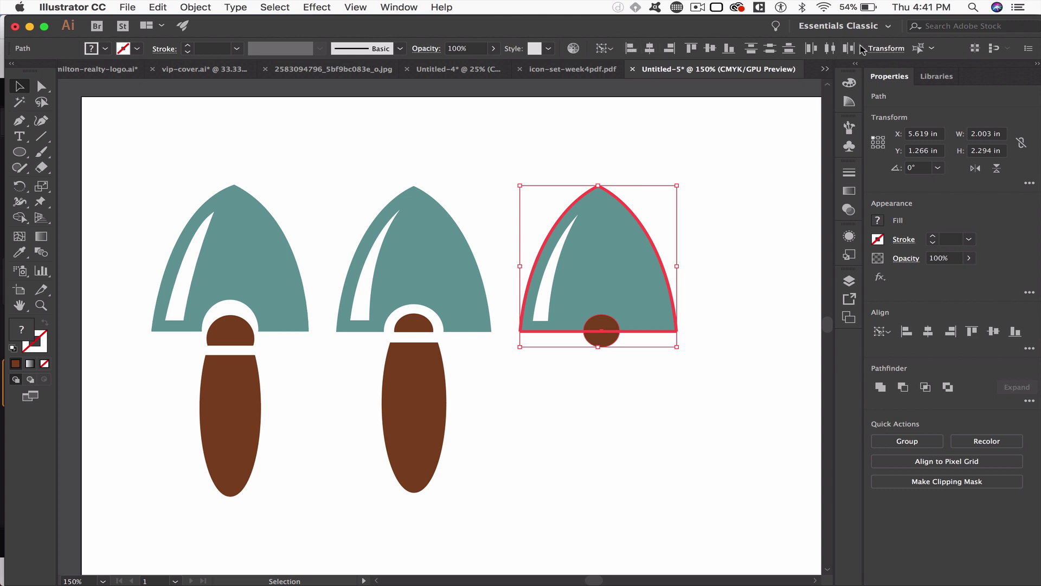
{"action": "left_click", "coordinate": [394, 7]}
{"action": "left_click", "coordinate": [649, 48]}
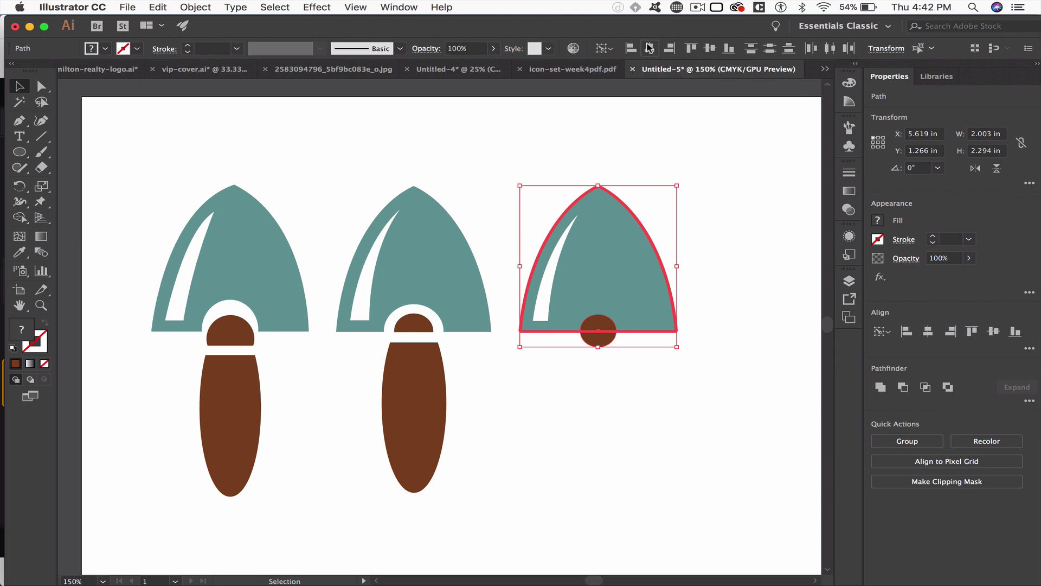
{"action": "left_click", "coordinate": [608, 372]}
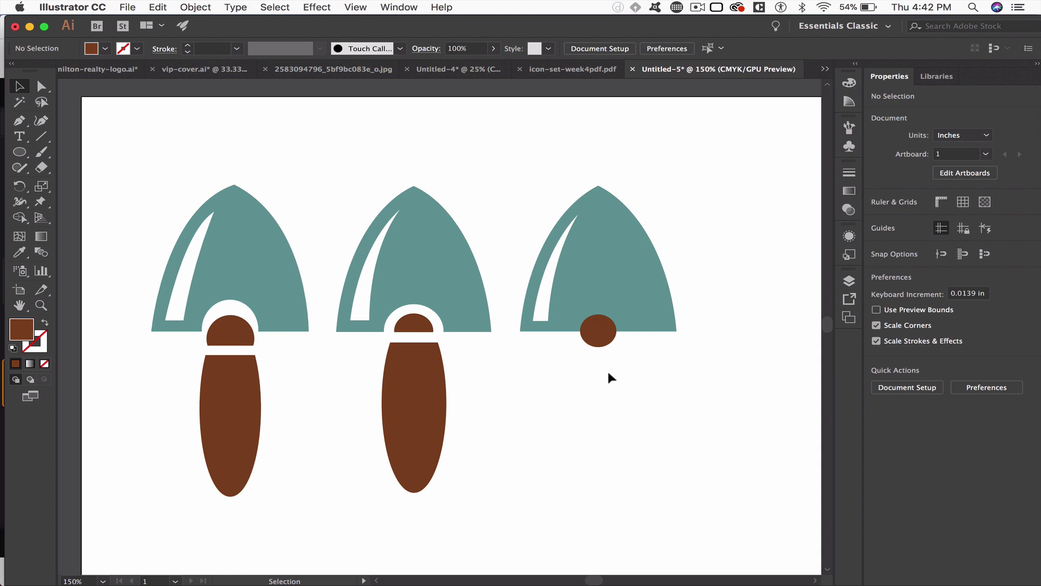
Create an outward offset path of 0.15 in around the brown circle with miter joins and a miter limit of 4.
{"action": "left_click", "coordinate": [595, 328]}
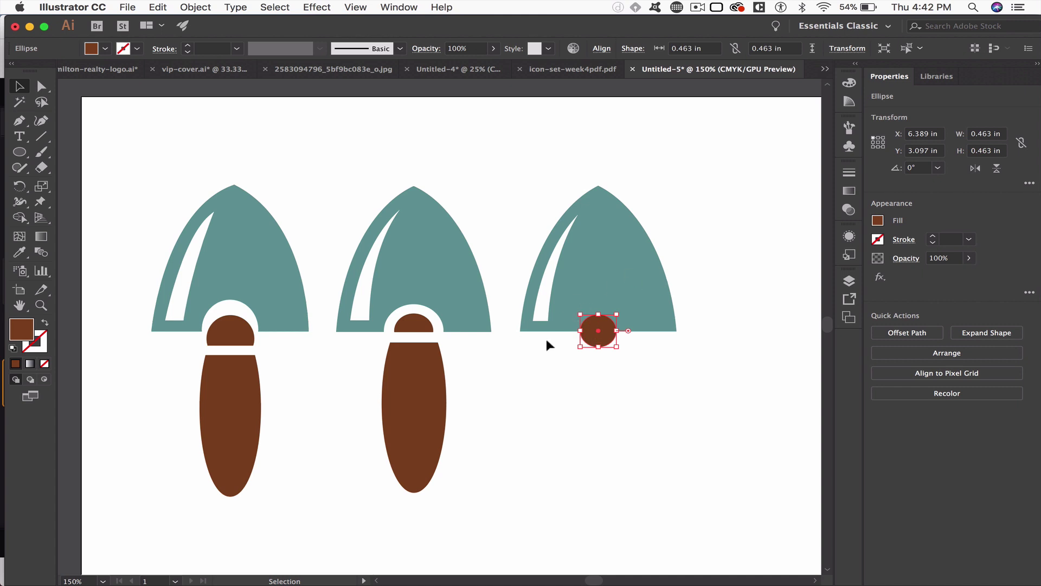
{"action": "left_click", "coordinate": [603, 370]}
{"action": "left_click", "coordinate": [602, 341]}
{"action": "left_click", "coordinate": [197, 8]}
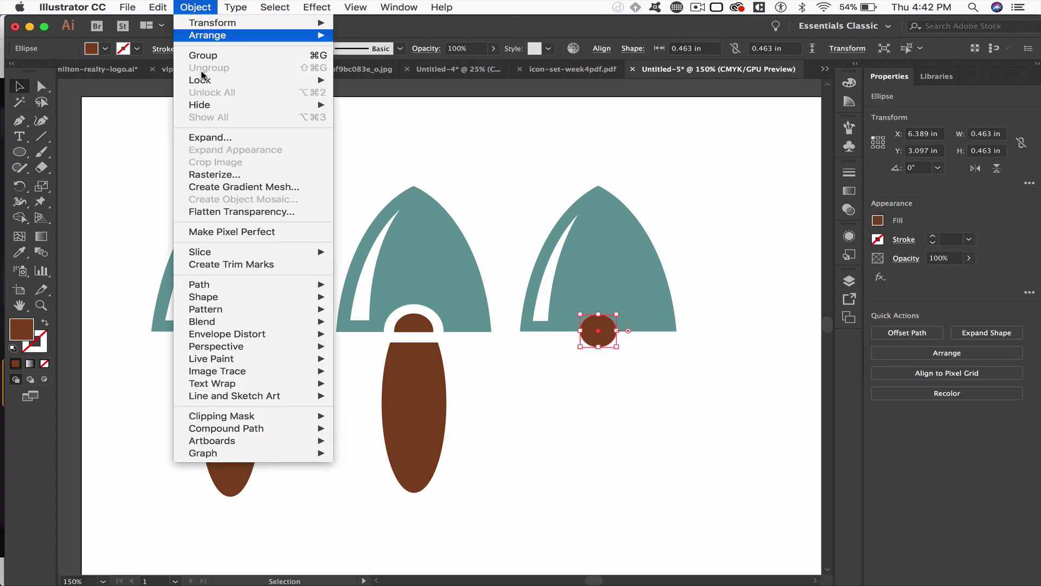
{"action": "mouse_move", "coordinate": [259, 286]}
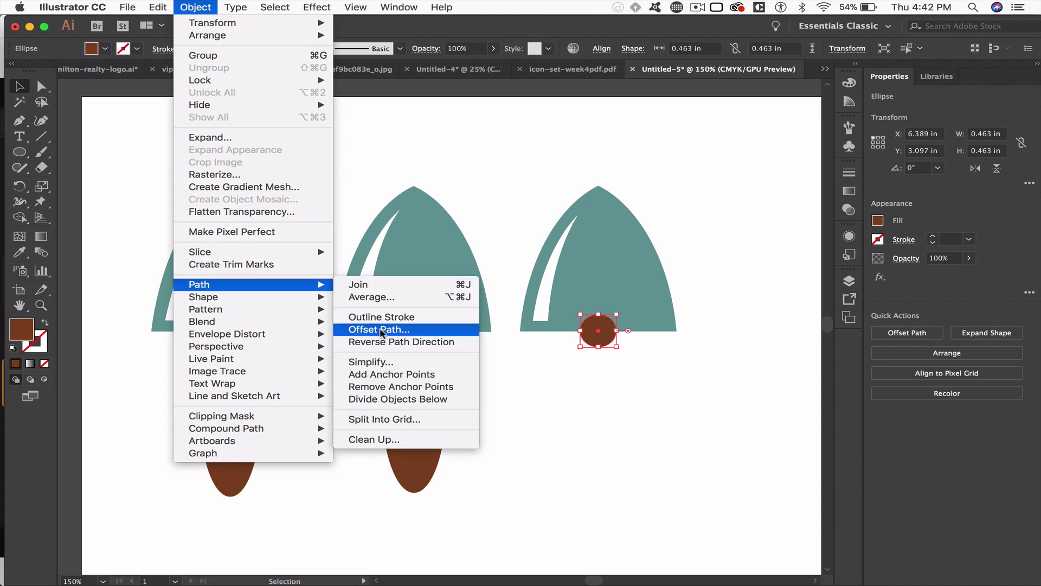
{"action": "left_click", "coordinate": [379, 329]}
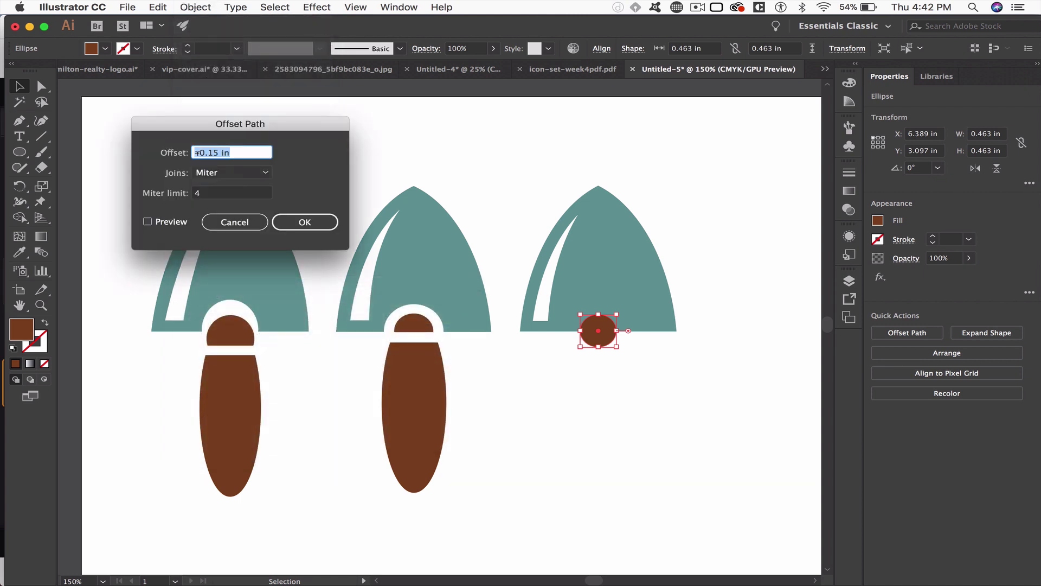
{"action": "left_click", "coordinate": [147, 221]}
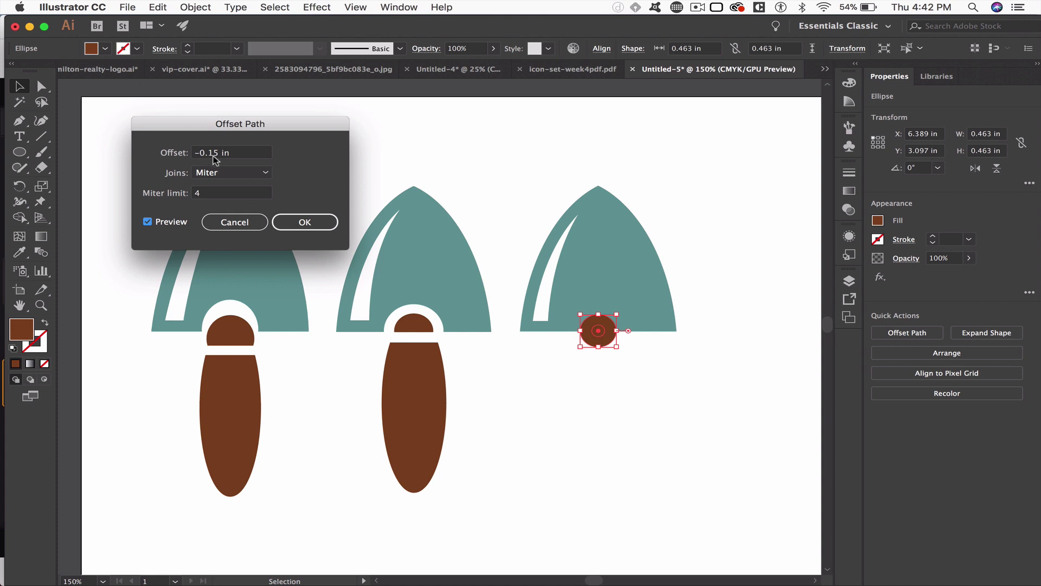
{"action": "left_click", "coordinate": [199, 154]}
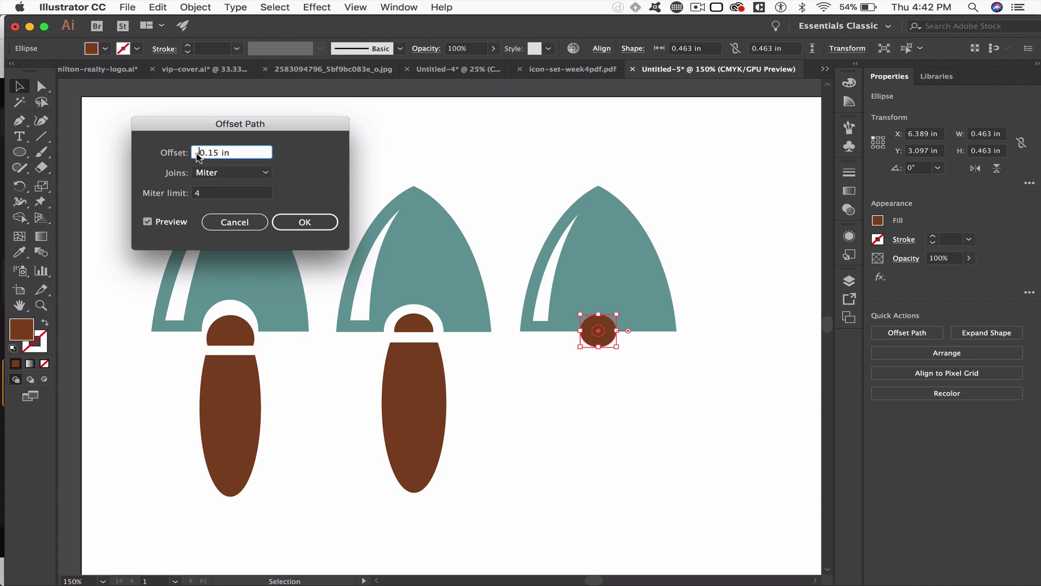
{"action": "key", "text": "BackSpace"}
{"action": "left_click", "coordinate": [224, 193]}
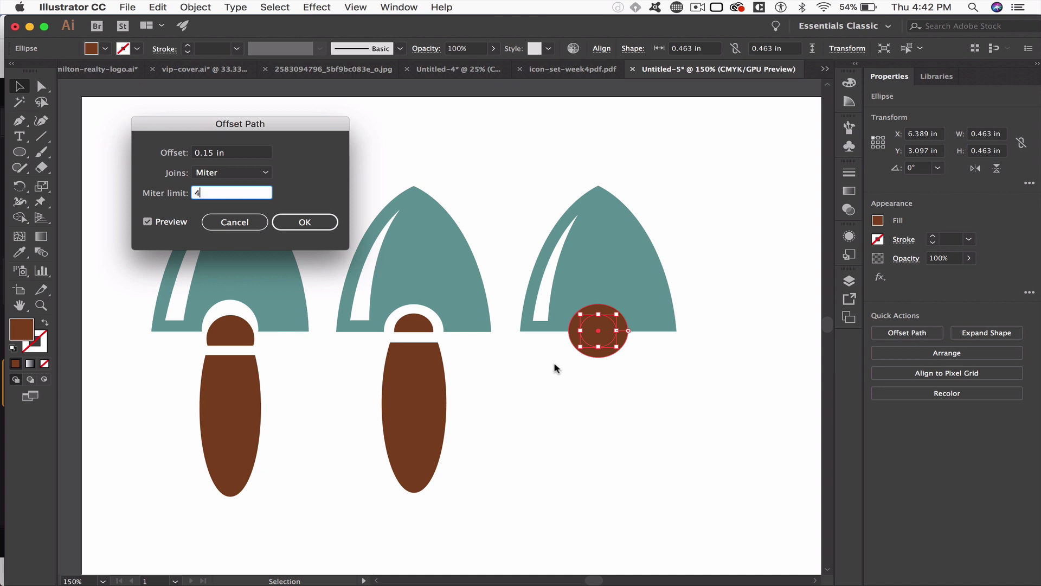
{"action": "left_click", "coordinate": [305, 221]}
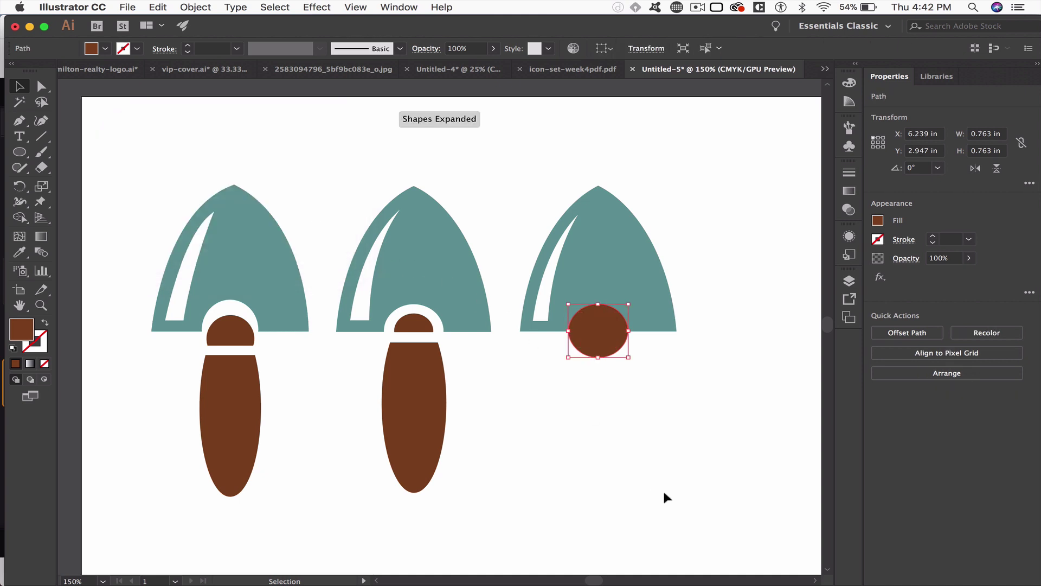
Use Shape Builder to cut the larger offset circle out of the third blade, keeping the small brown circle.
{"action": "left_click", "coordinate": [606, 379]}
{"action": "left_click", "coordinate": [608, 348]}
{"action": "left_click", "coordinate": [594, 334]}
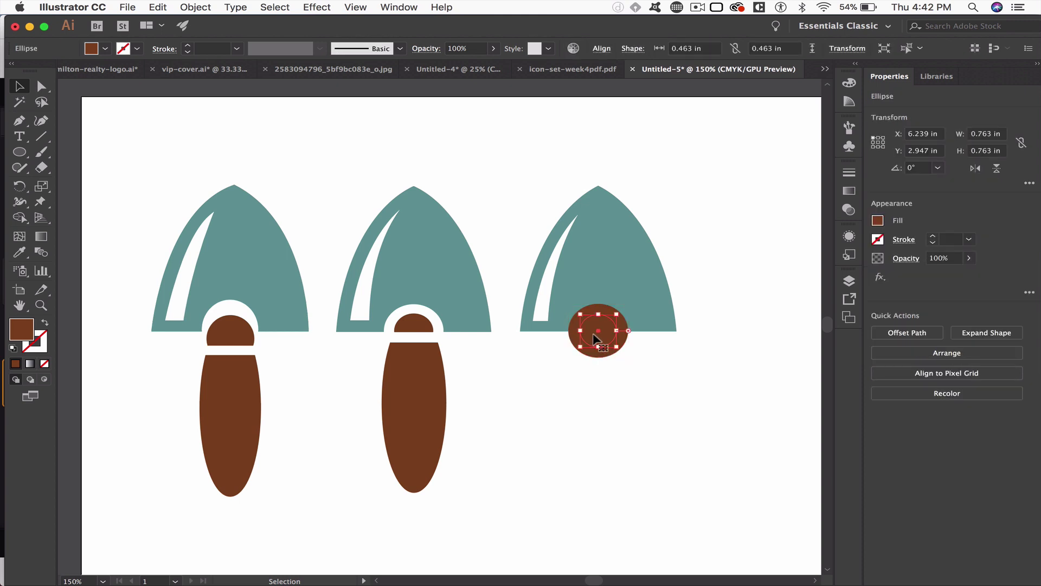
{"action": "left_click", "coordinate": [617, 357]}
{"action": "left_click", "coordinate": [609, 350]}
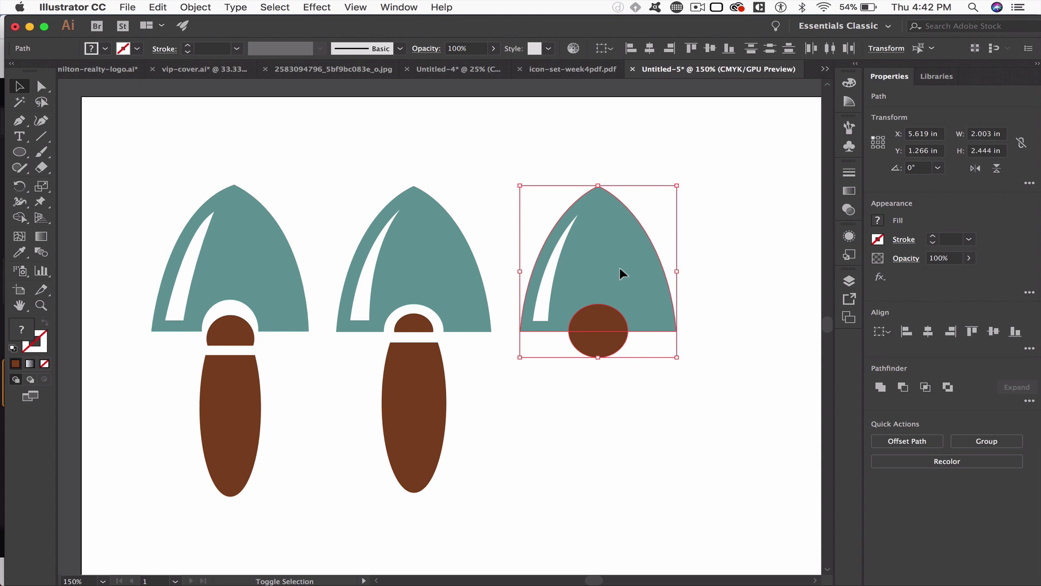
{"action": "key", "text": "shift+m"}
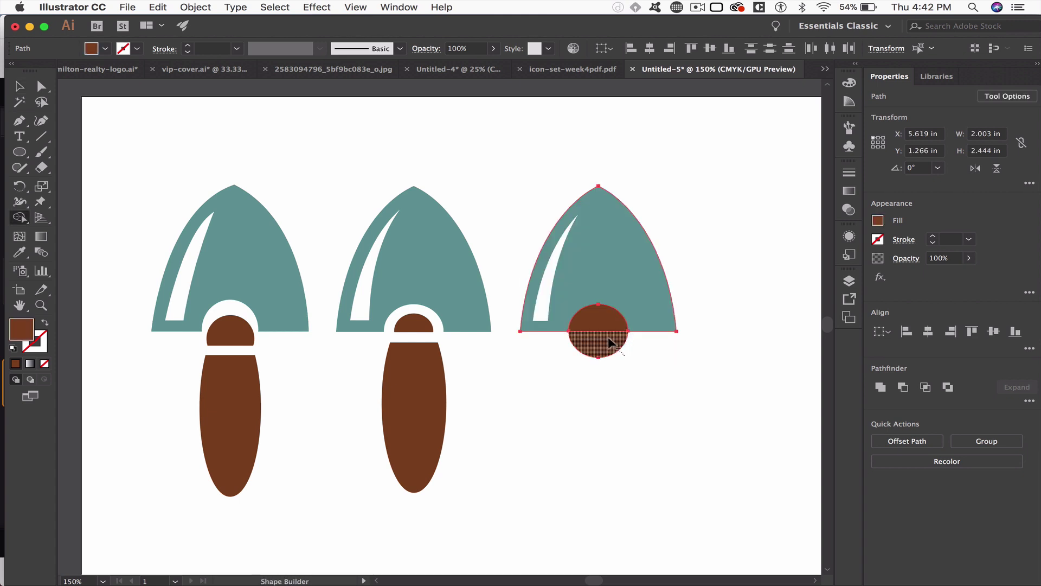
{"action": "left_click_drag", "start_coordinate": [611, 342], "coordinate": [598, 318]}
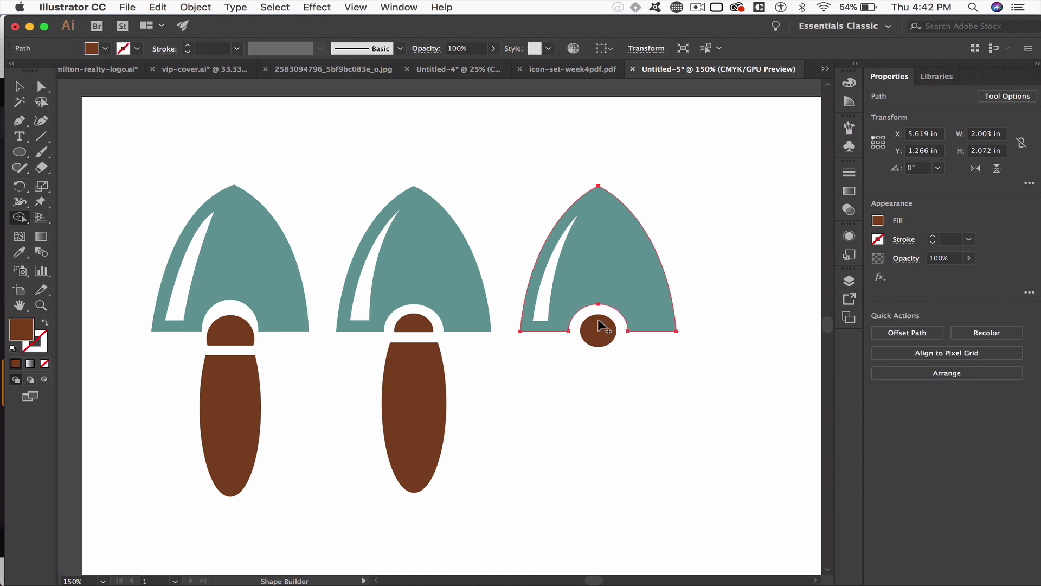
{"action": "key", "text": "v"}
{"action": "left_click", "coordinate": [616, 372]}
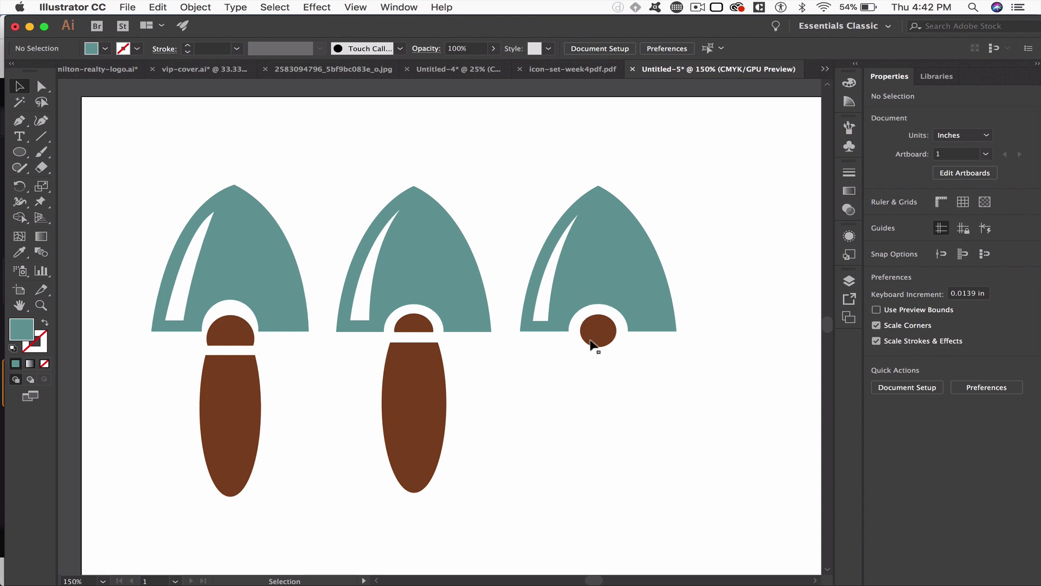
Draw a rectangle about 2.43 by 0.67 in starting at the blade's bottom edge and covering the brown circle's lower half.
{"action": "key", "text": "m"}
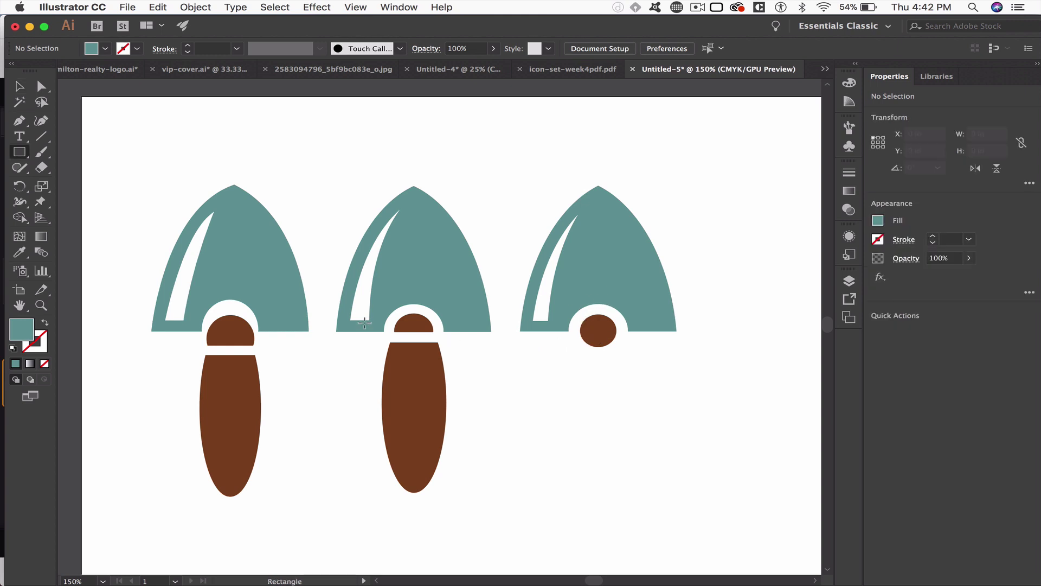
{"action": "left_click", "coordinate": [9, 154]}
{"action": "left_click_drag", "start_coordinate": [517, 329], "coordinate": [708, 377]}
{"action": "key", "text": "v"}
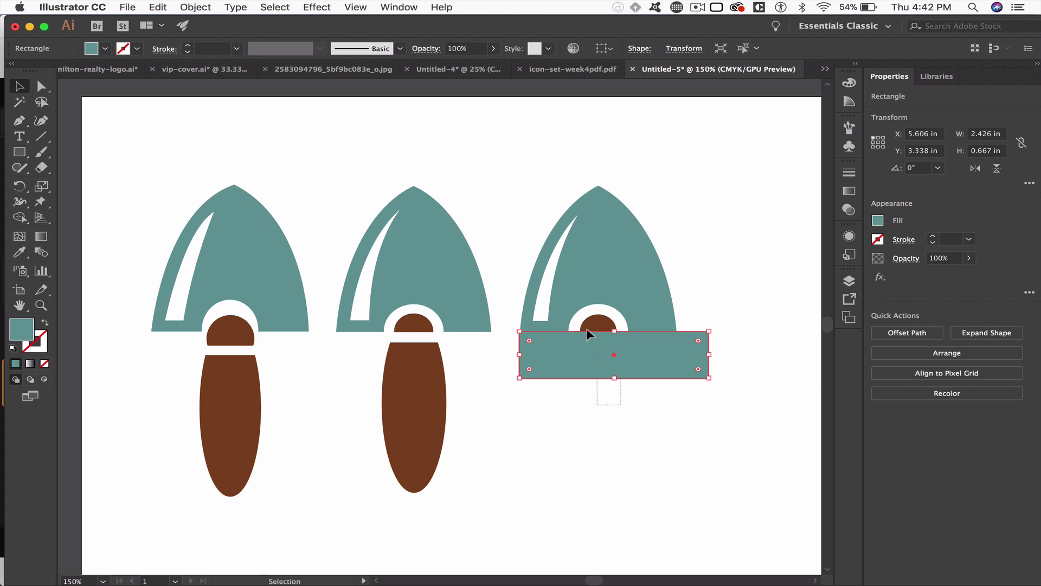
Use Shape Builder to remove the rectangle together with the lower half of the brown circle.
{"action": "left_click", "coordinate": [587, 326], "text": "shift"}
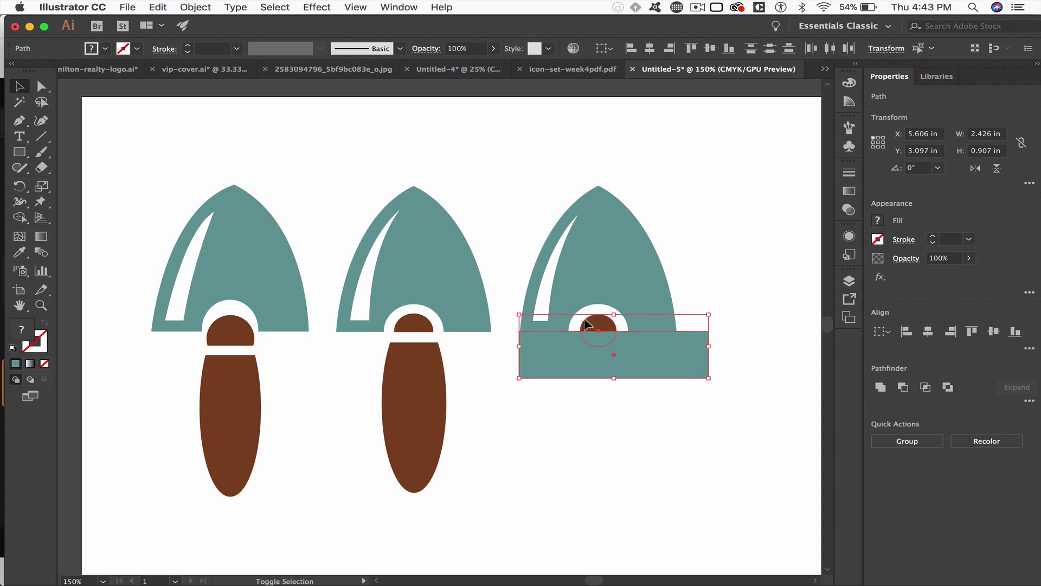
{"action": "key", "text": "shift+m"}
{"action": "right_click", "coordinate": [618, 337]}
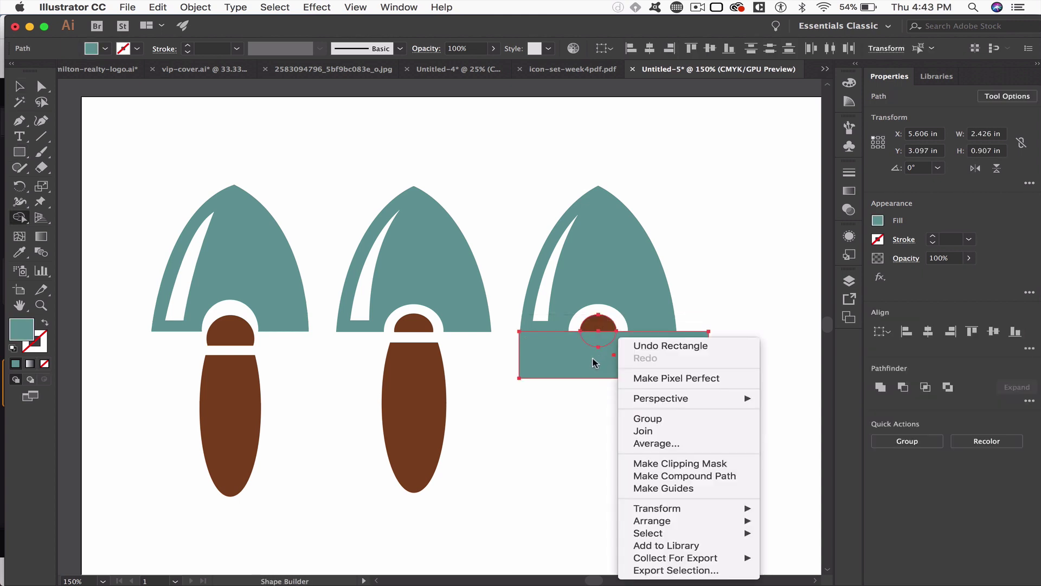
{"action": "left_click", "coordinate": [553, 417]}
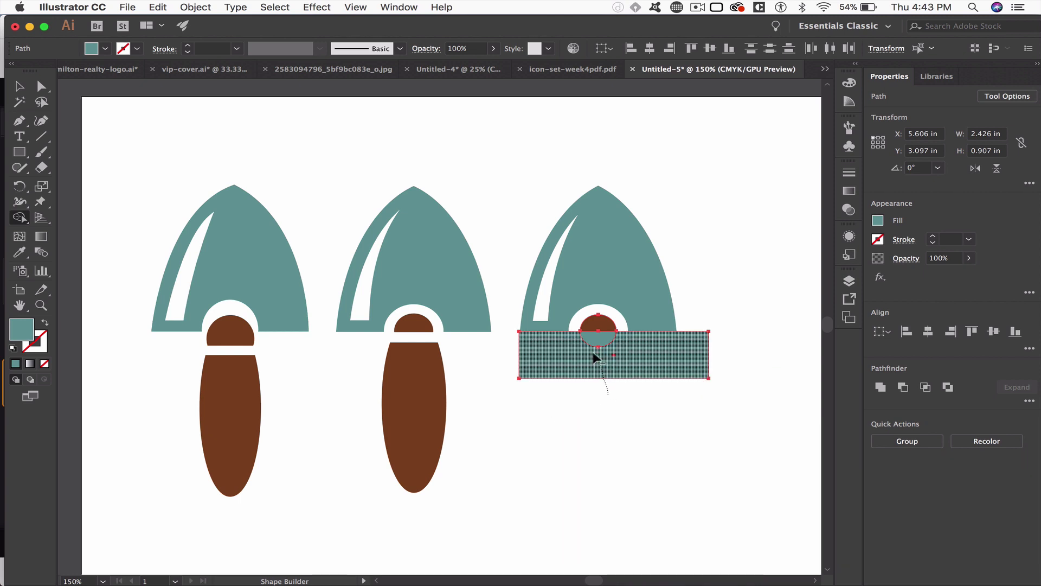
{"action": "left_click_drag", "start_coordinate": [597, 355], "coordinate": [591, 337]}
{"action": "key", "text": "v"}
{"action": "left_click", "coordinate": [621, 371]}
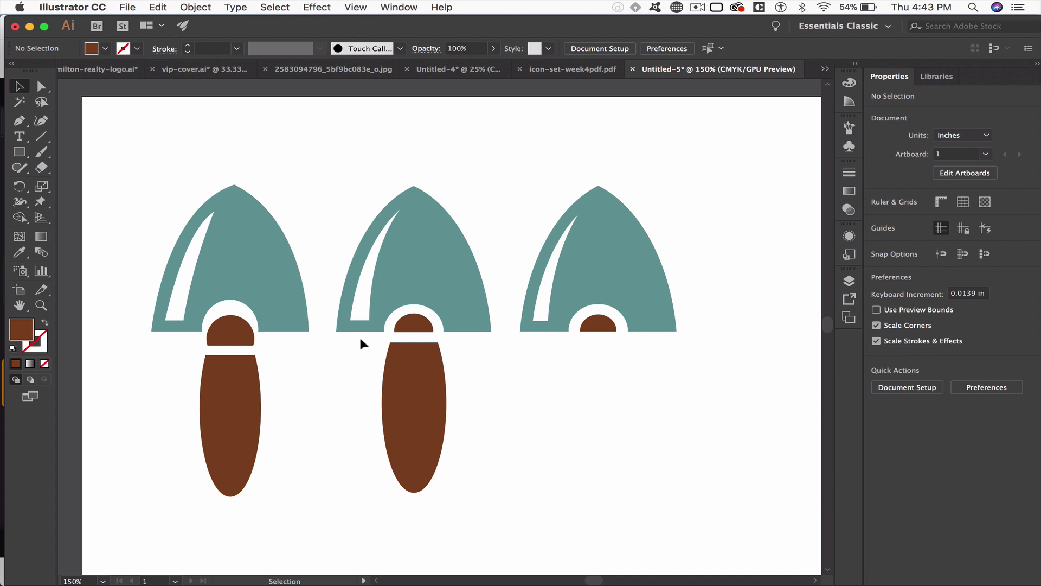
Draw a brown handle ellipse about 0.86 by 2.52 in below the third blade, overlapping the brown half circle.
{"action": "left_click_drag", "start_coordinate": [20, 152], "coordinate": [67, 182]}
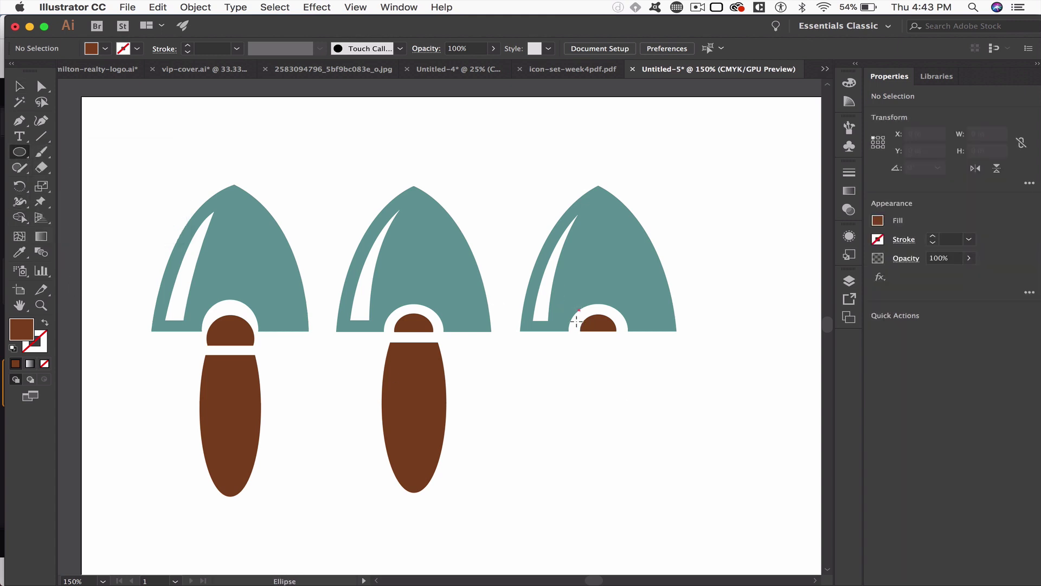
{"action": "left_click_drag", "start_coordinate": [578, 308], "coordinate": [624, 492]}
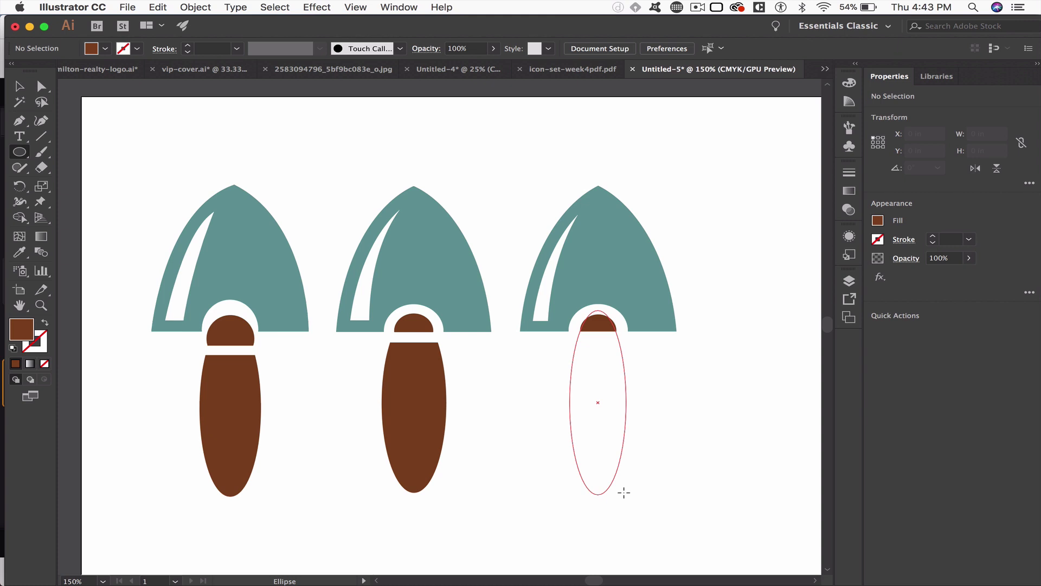
{"action": "mouse_move", "coordinate": [624, 492]}
{"action": "left_mouse_down"}
{"action": "mouse_move", "coordinate": [623, 470]}
{"action": "mouse_move", "coordinate": [630, 492]}
{"action": "left_mouse_up"}
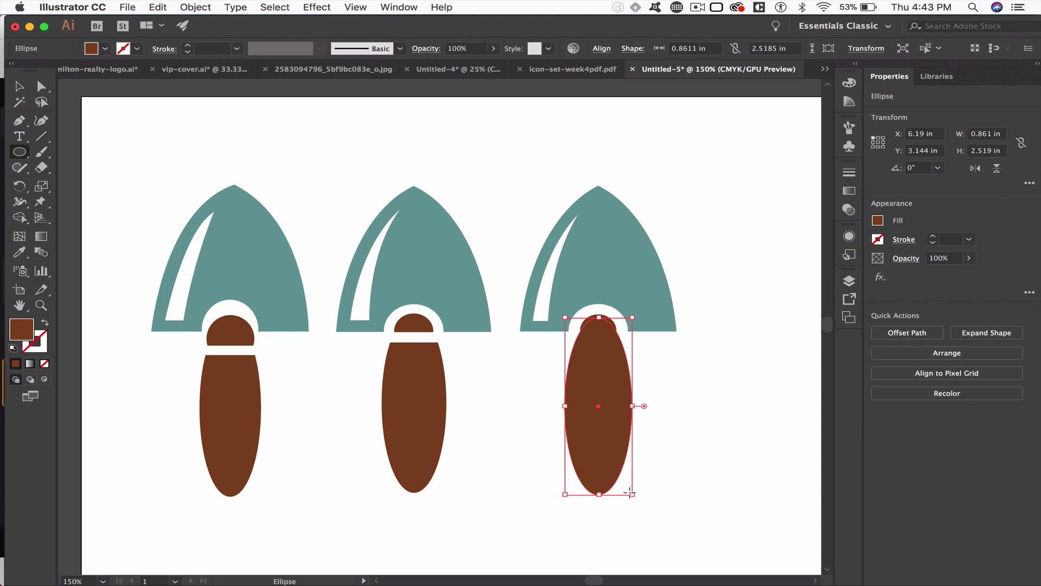
{"action": "key", "text": "v"}
{"action": "left_click", "coordinate": [675, 513]}
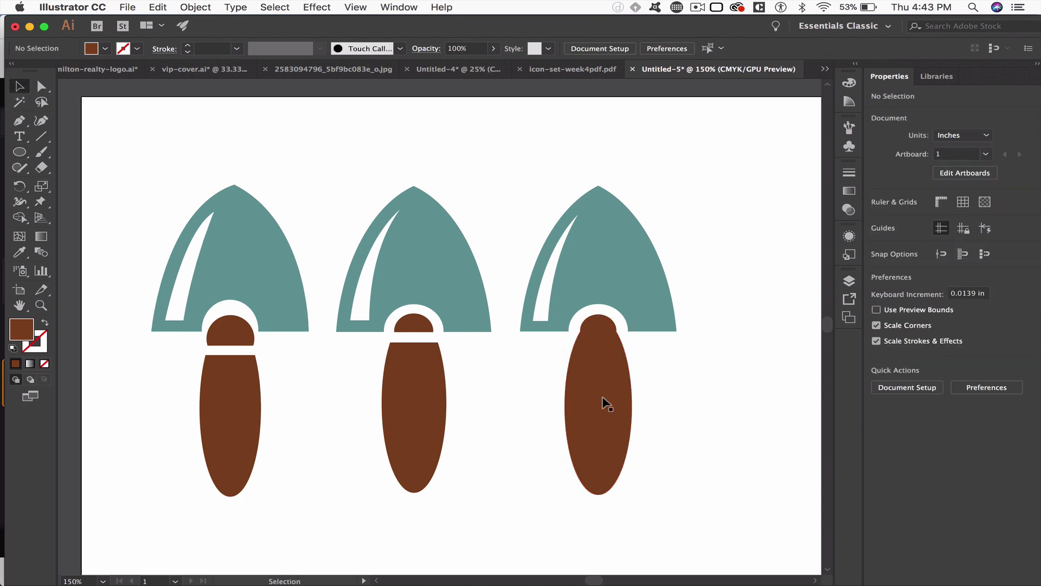
Send the third trowel's handle ellipse to the back, behind the brown half circle.
{"action": "left_click", "coordinate": [592, 323]}
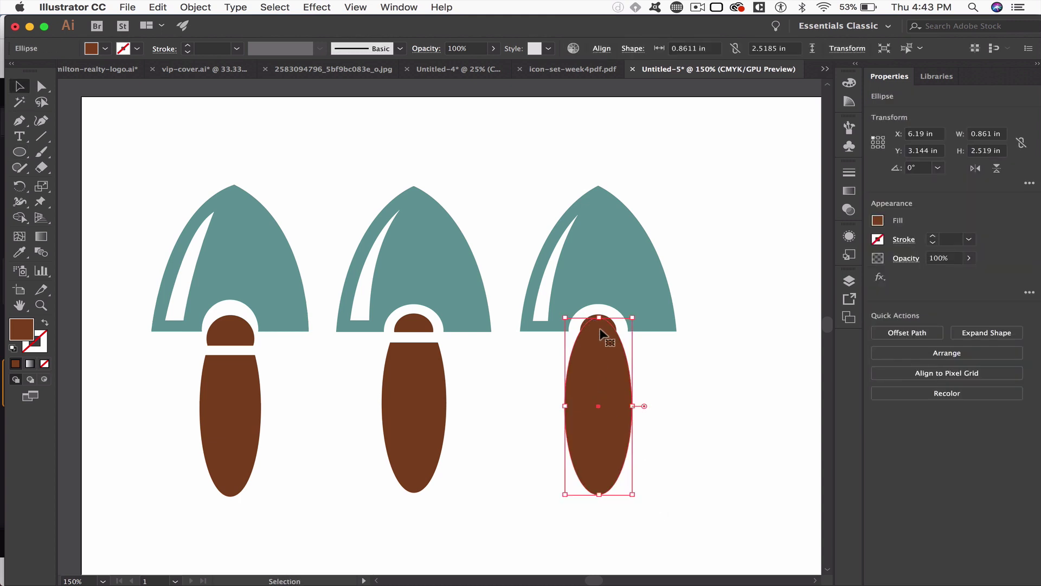
{"action": "right_click", "coordinate": [606, 340]}
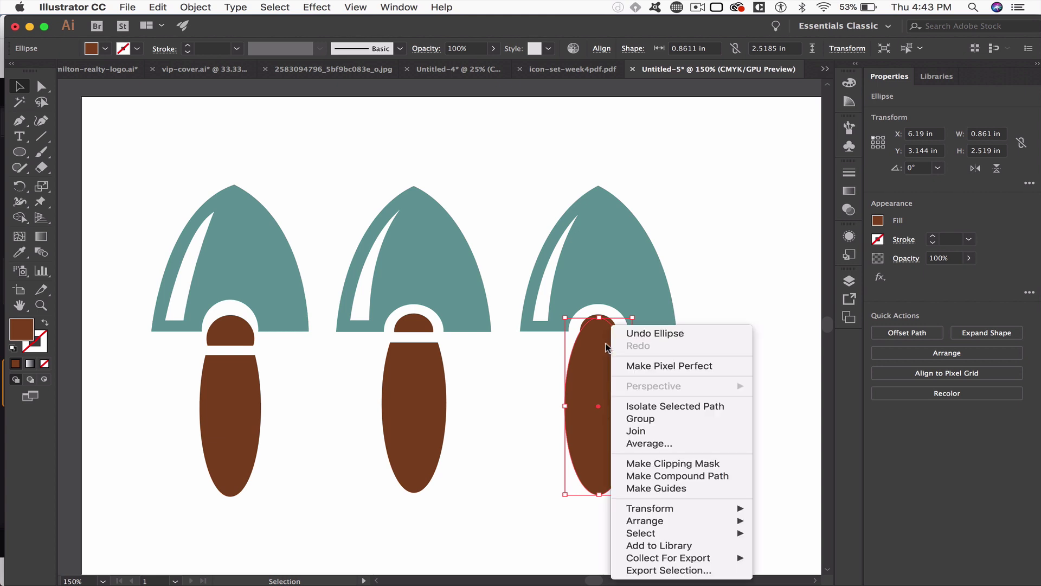
{"action": "mouse_move", "coordinate": [685, 522]}
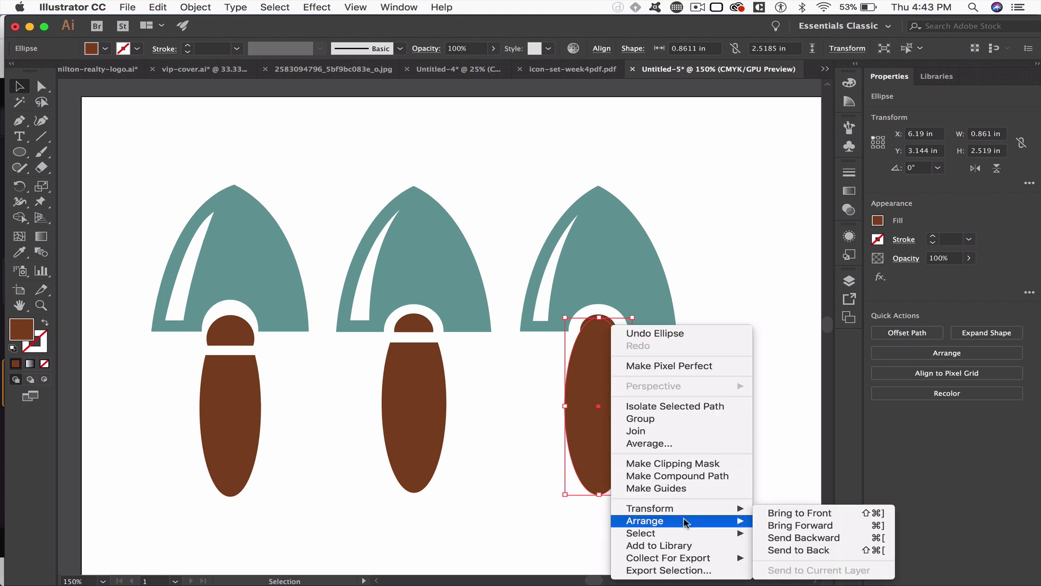
{"action": "left_click", "coordinate": [788, 549]}
{"action": "left_click", "coordinate": [655, 368]}
Create an offset path of 0.15 in around the third trowel's brown half circle with miter joins and a miter limit of 4.
{"action": "left_click", "coordinate": [599, 326]}
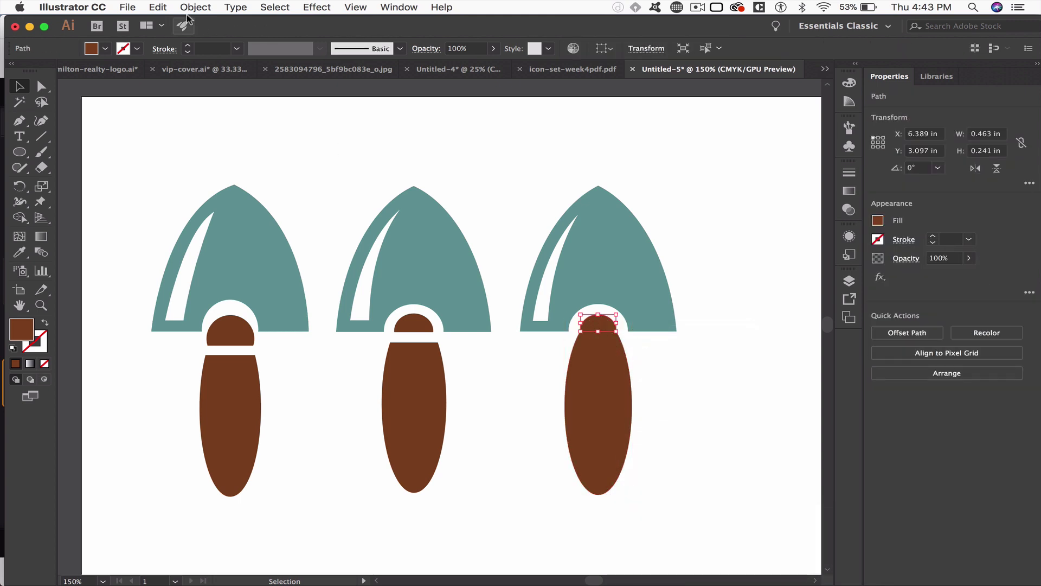
{"action": "left_click", "coordinate": [195, 7]}
{"action": "mouse_move", "coordinate": [255, 296]}
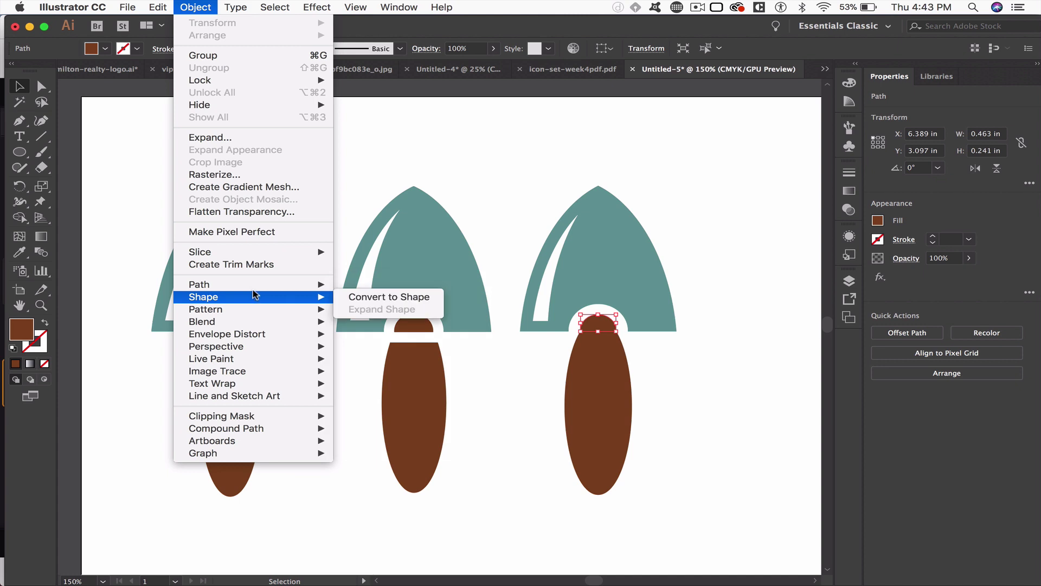
{"action": "left_click", "coordinate": [380, 330]}
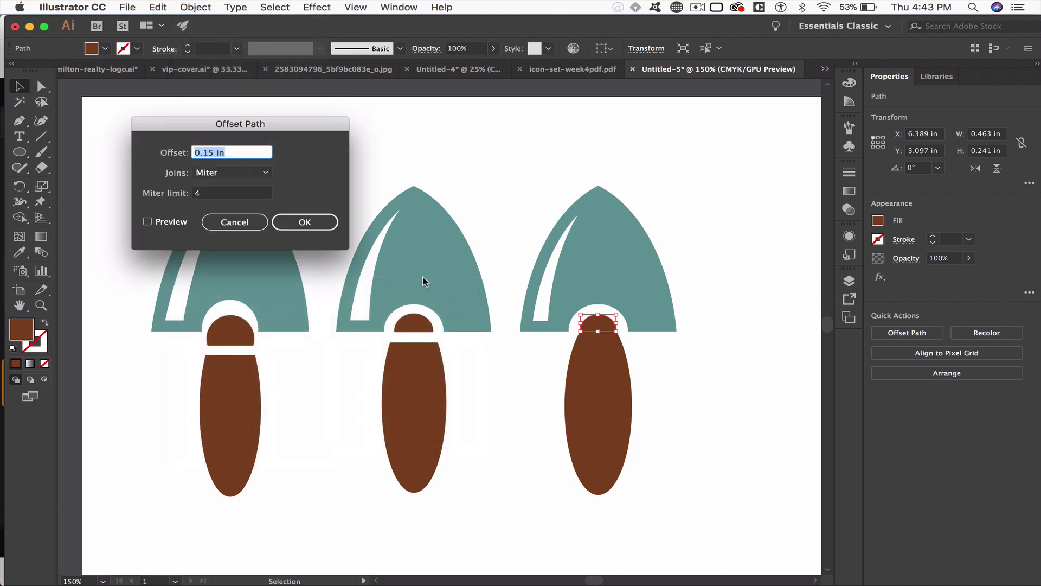
{"action": "left_click", "coordinate": [148, 222]}
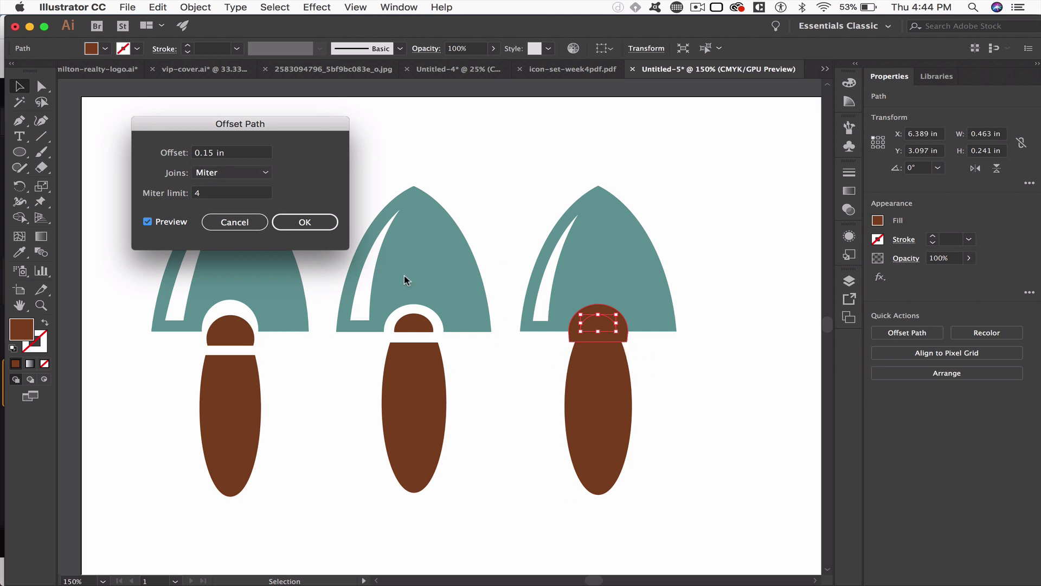
{"action": "left_click", "coordinate": [219, 173]}
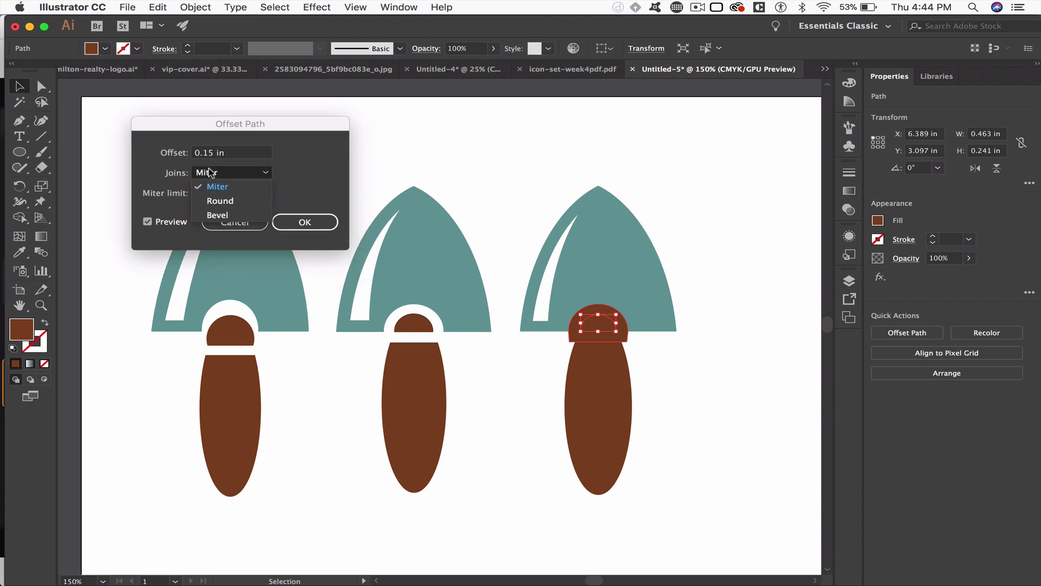
{"action": "left_click", "coordinate": [226, 201]}
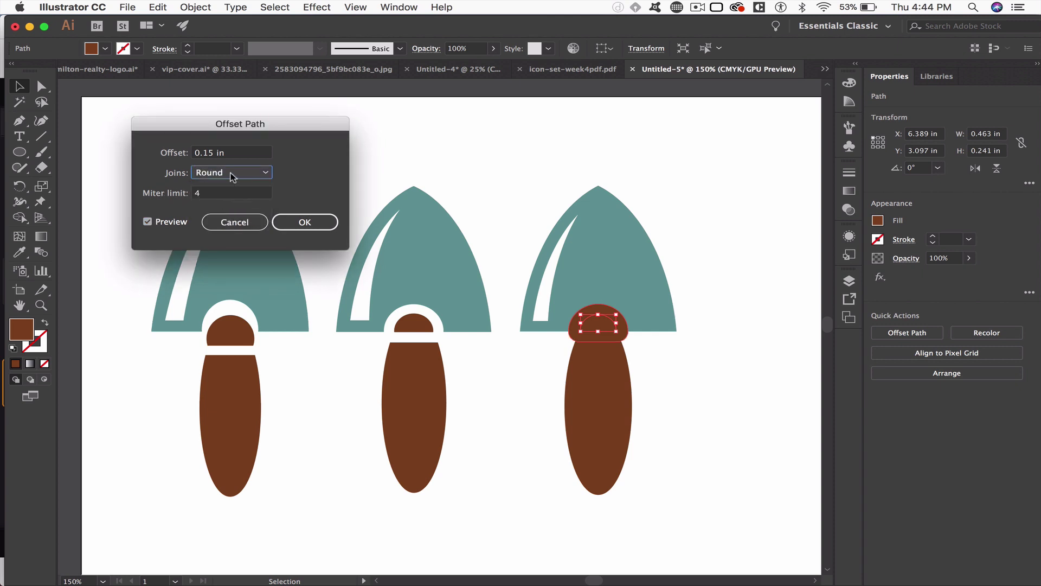
{"action": "left_click", "coordinate": [232, 172]}
{"action": "left_click", "coordinate": [232, 191]}
{"action": "left_click", "coordinate": [295, 224]}
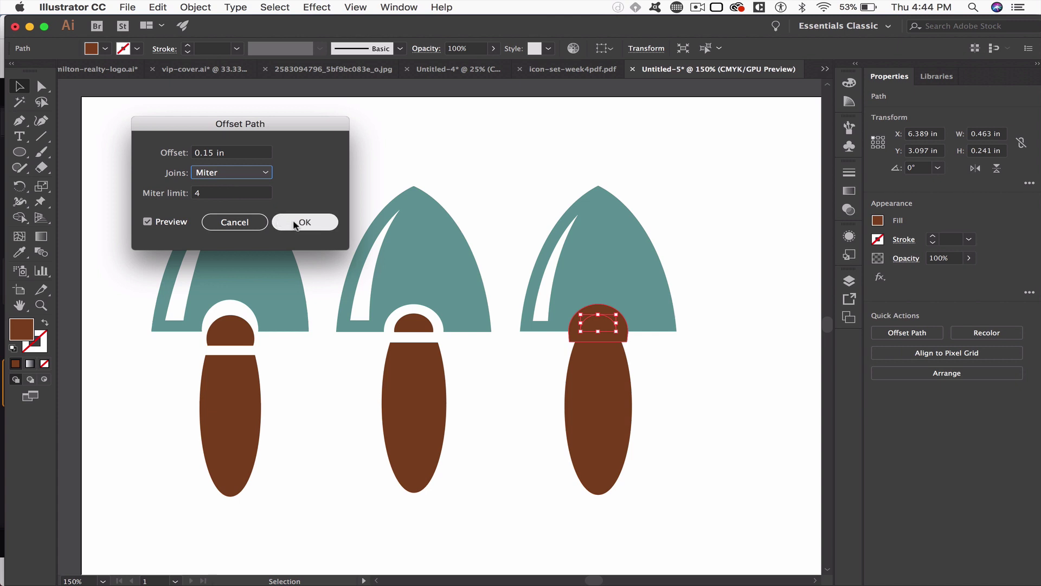
Use Shape Builder to remove the offset shape together with the overlapping top of the handle ellipse, keeping the small half circle.
{"action": "left_click", "coordinate": [658, 362]}
{"action": "left_click", "coordinate": [606, 366]}
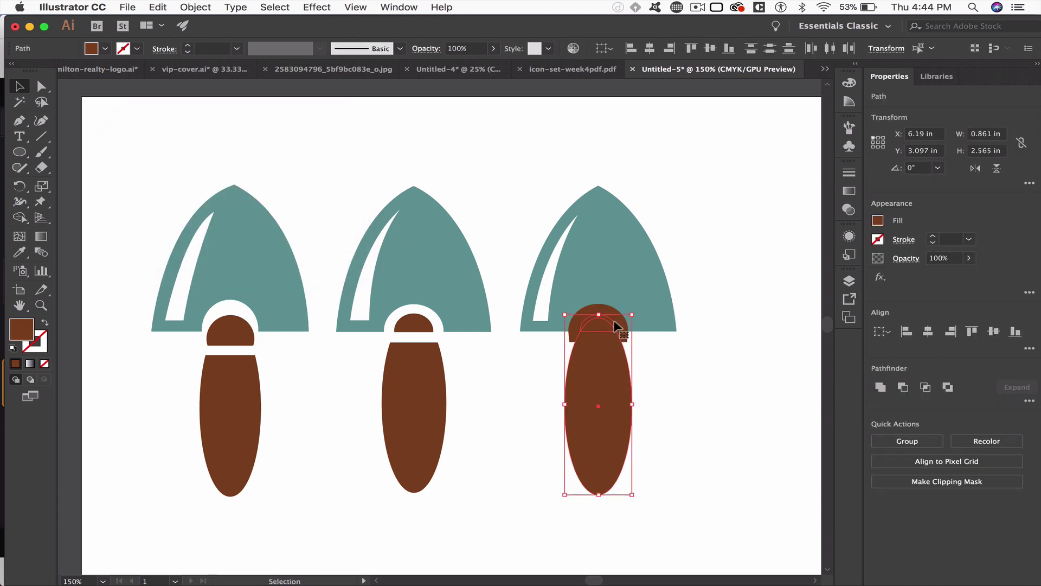
{"action": "left_click", "coordinate": [636, 343]}
{"action": "left_click", "coordinate": [619, 326]}
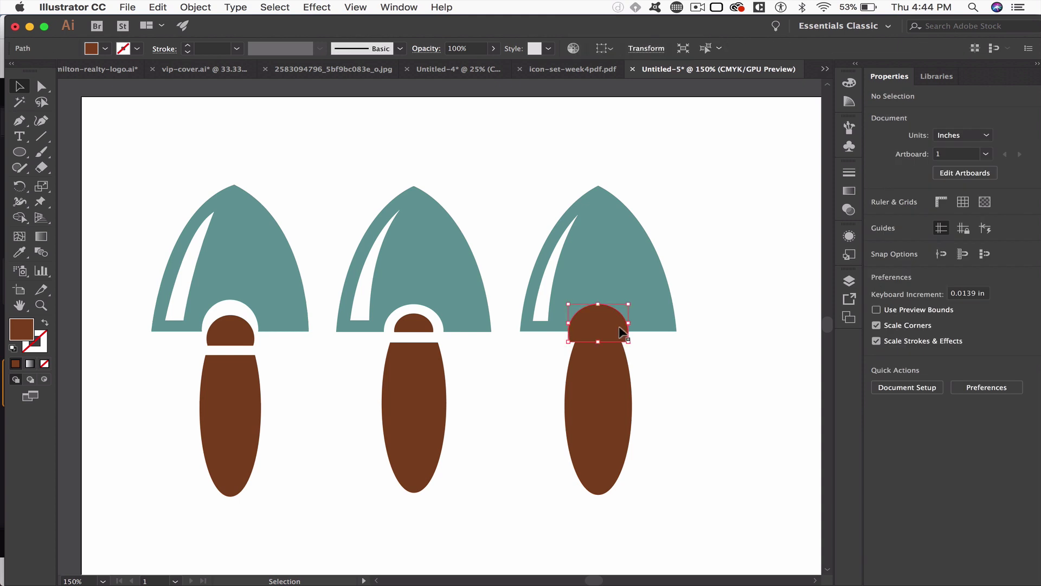
{"action": "left_click", "coordinate": [617, 367], "text": "shift"}
{"action": "key", "text": "shift+m"}
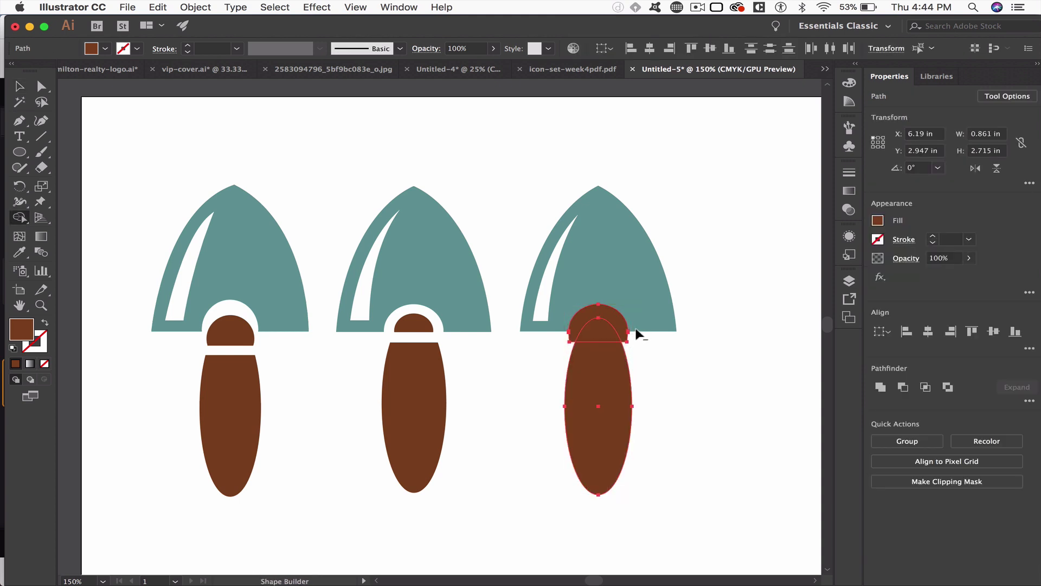
{"action": "left_click_drag", "start_coordinate": [642, 333], "coordinate": [551, 330]}
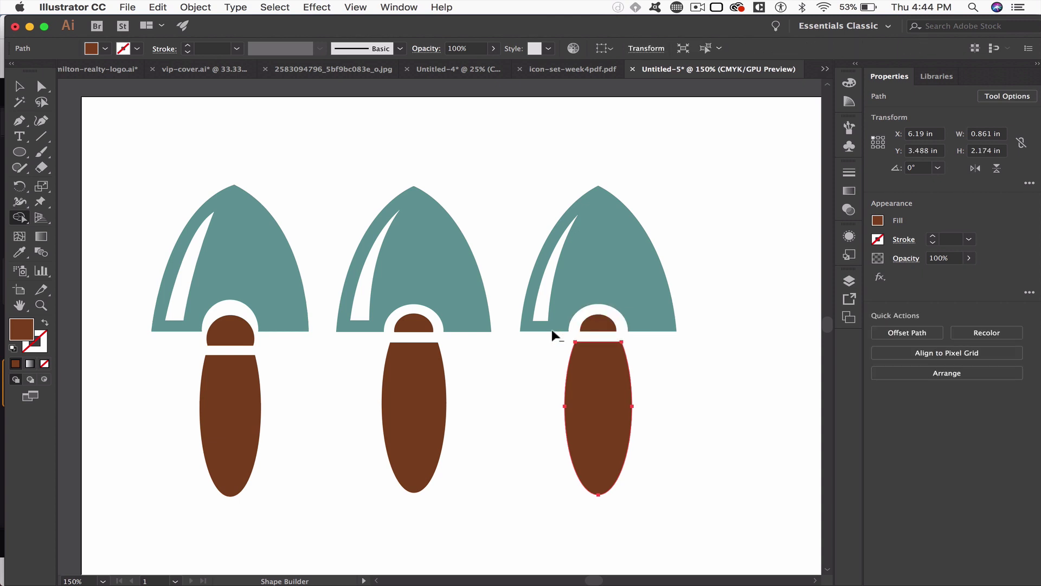
{"action": "key", "text": "v"}
{"action": "left_click", "coordinate": [684, 352]}
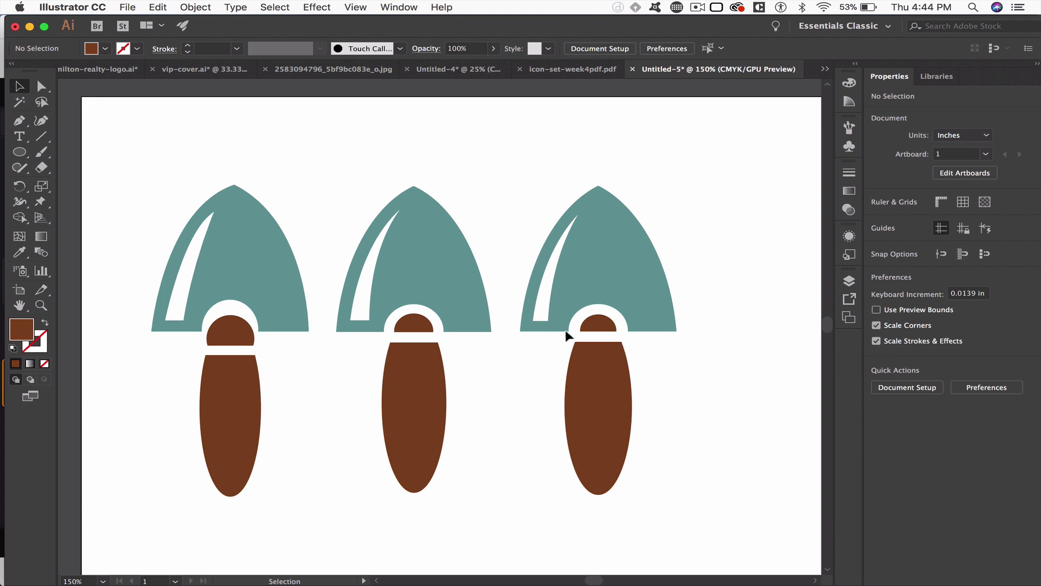
Paint rough brown Paintbrush strokes around the third trowel's half circle and left blade edge and around the first trowel's half circle.
{"action": "left_click", "coordinate": [40, 152]}
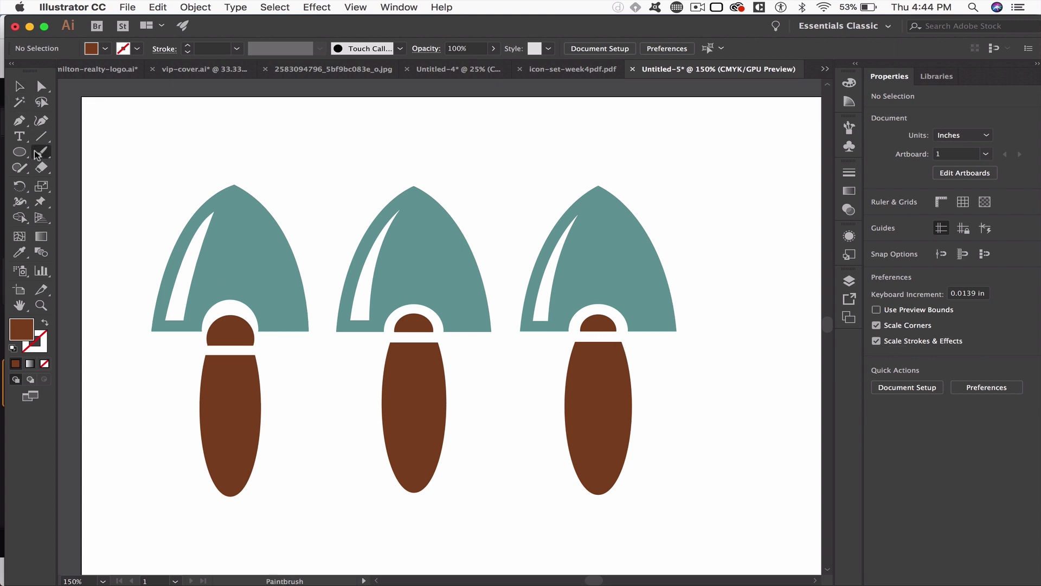
{"action": "mouse_move", "coordinate": [573, 333]}
{"action": "left_mouse_down"}
{"action": "mouse_move", "coordinate": [588, 311]}
{"action": "mouse_move", "coordinate": [617, 315]}
{"action": "mouse_move", "coordinate": [632, 336]}
{"action": "mouse_move", "coordinate": [583, 335]}
{"action": "mouse_move", "coordinate": [525, 308]}
{"action": "mouse_move", "coordinate": [543, 242]}
{"action": "mouse_move", "coordinate": [579, 195]}
{"action": "left_mouse_up"}
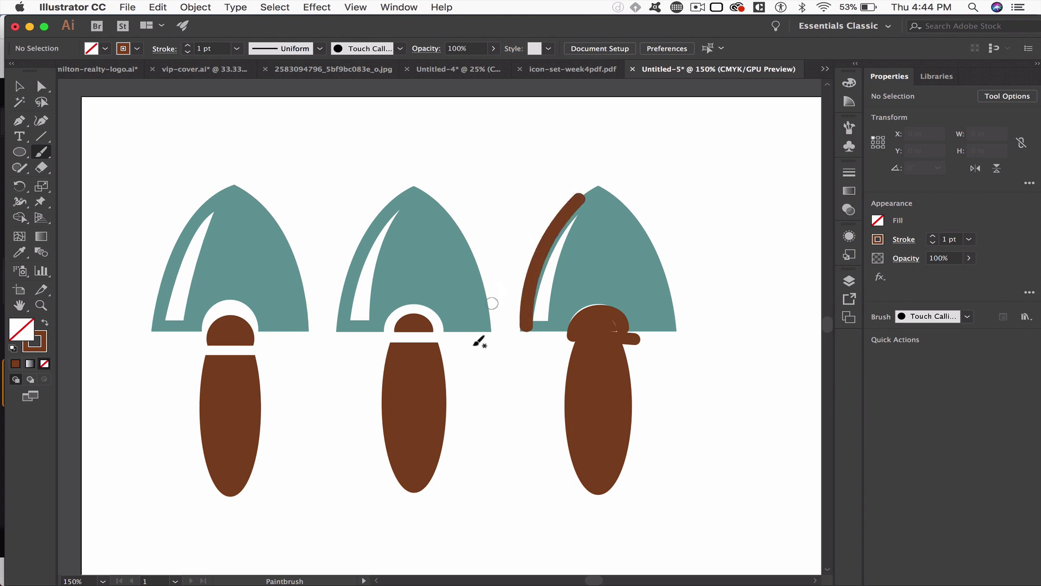
{"action": "mouse_move", "coordinate": [222, 346]}
{"action": "left_mouse_down"}
{"action": "mouse_move", "coordinate": [196, 328]}
{"action": "mouse_move", "coordinate": [256, 332]}
{"action": "left_mouse_up"}
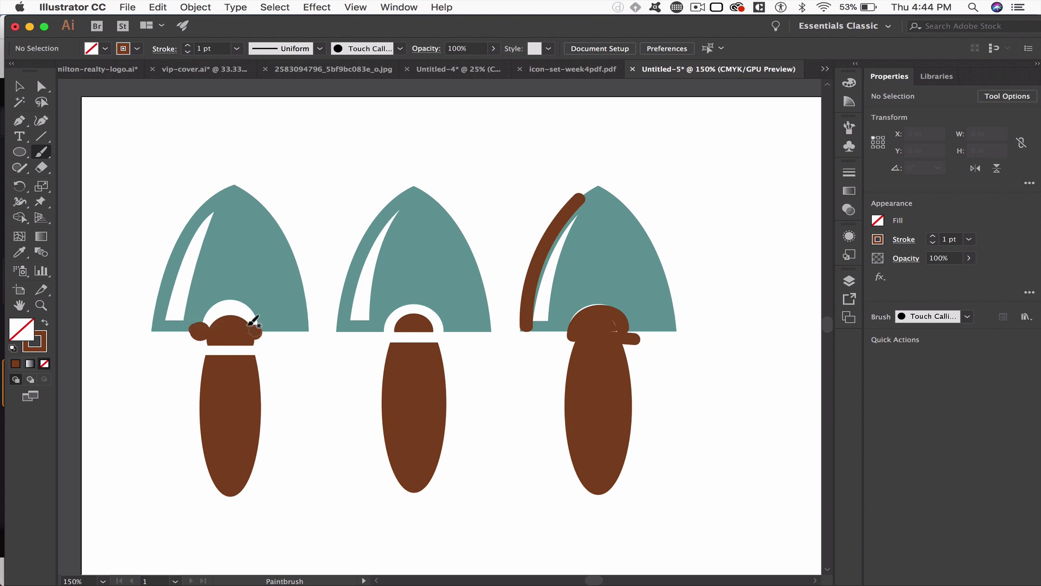
{"action": "mouse_move", "coordinate": [231, 298]}
{"action": "left_mouse_down"}
{"action": "mouse_move", "coordinate": [215, 298]}
{"action": "mouse_move", "coordinate": [238, 305]}
{"action": "mouse_move", "coordinate": [228, 300]}
{"action": "mouse_move", "coordinate": [223, 312]}
{"action": "left_mouse_up"}
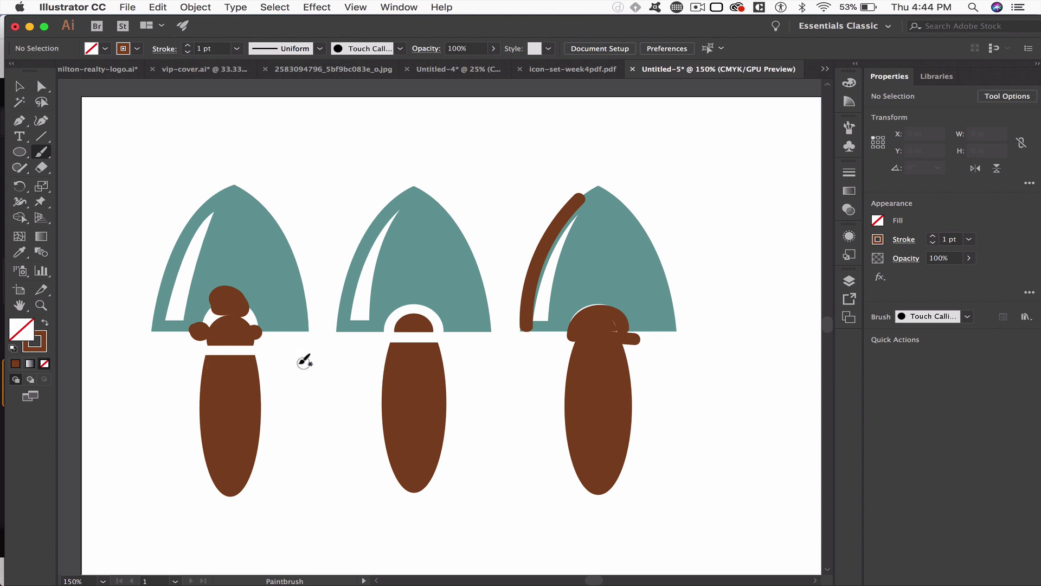
Undo all the brush strokes painted over the first and third trowels.
{"action": "key", "text": "super+z"}
{"action": "key", "text": "super+z"}
{"action": "key", "text": "super+z"}
{"action": "key", "text": "super+z"}
{"action": "key", "text": "super+z"}
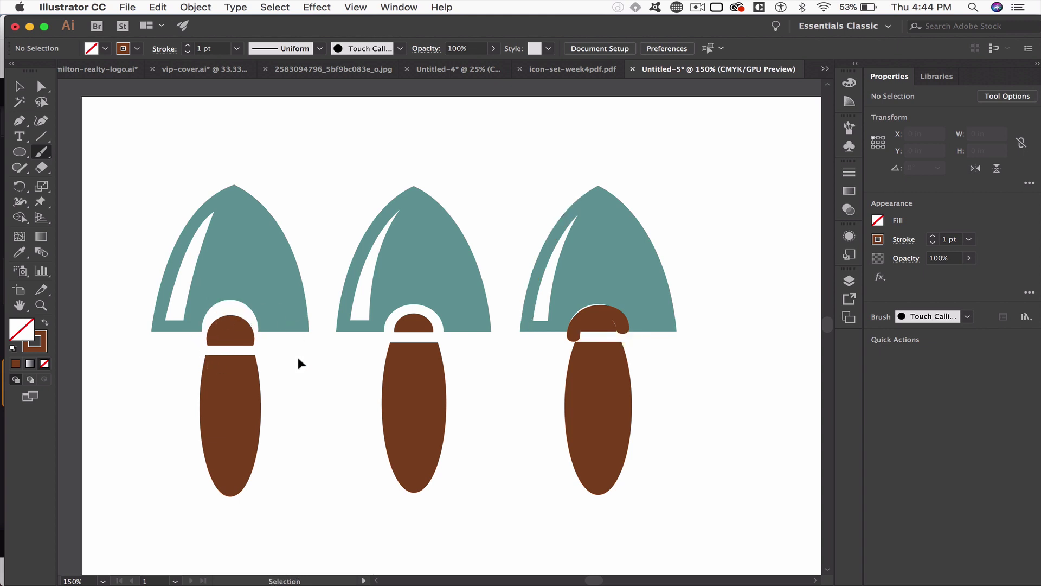
{"action": "key", "text": "super+z"}
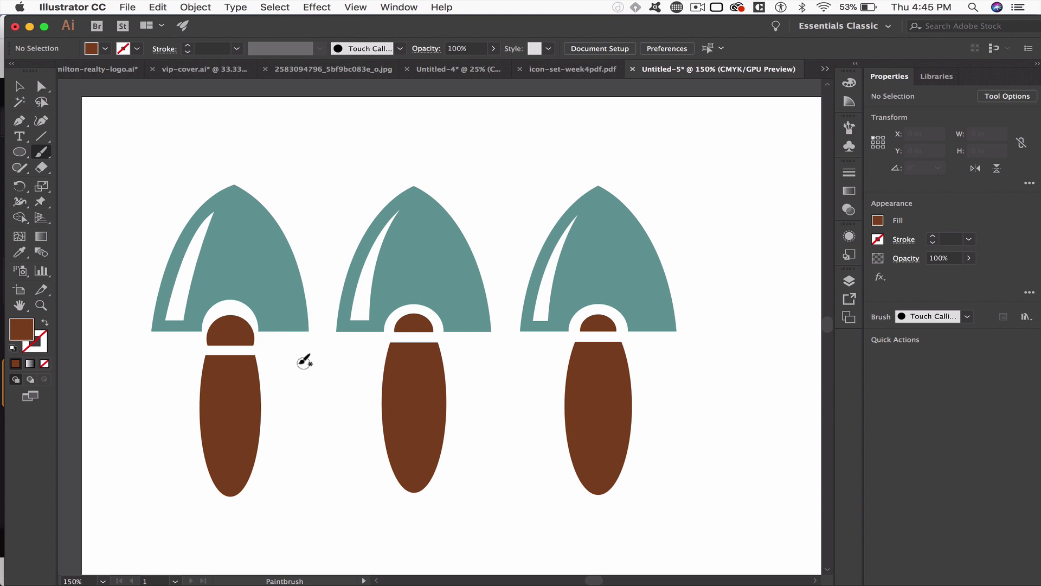